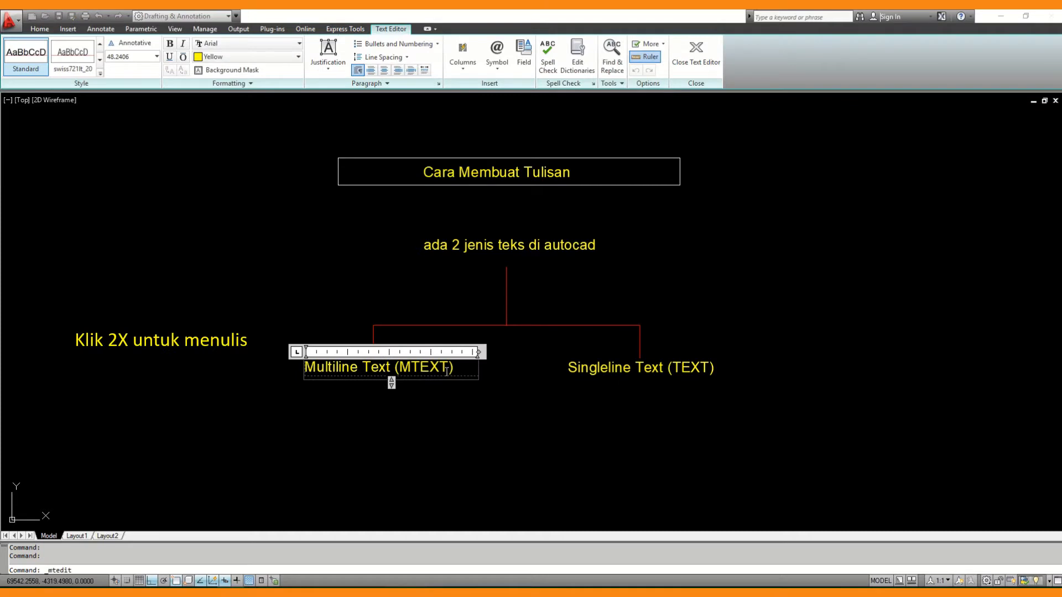
Add the lines "adfhdfht", "sfjkky" and "dfhkgdkld" beneath the Multiline Text (MTEXT) label, leaving a blank line after the label
left_click(463, 371)
key("Return")
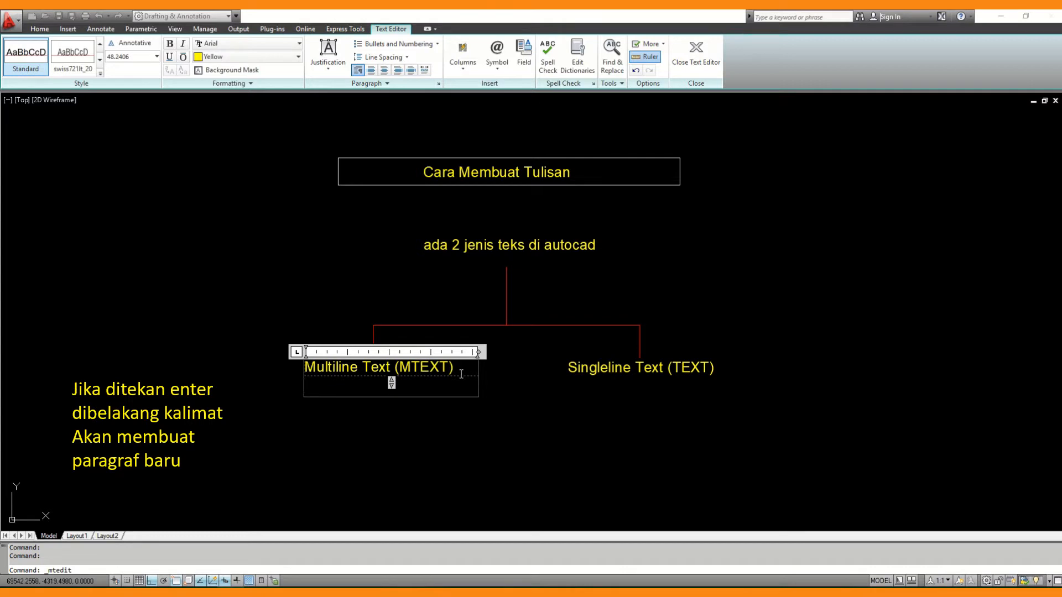
key("Return")
type("adfhdfht")
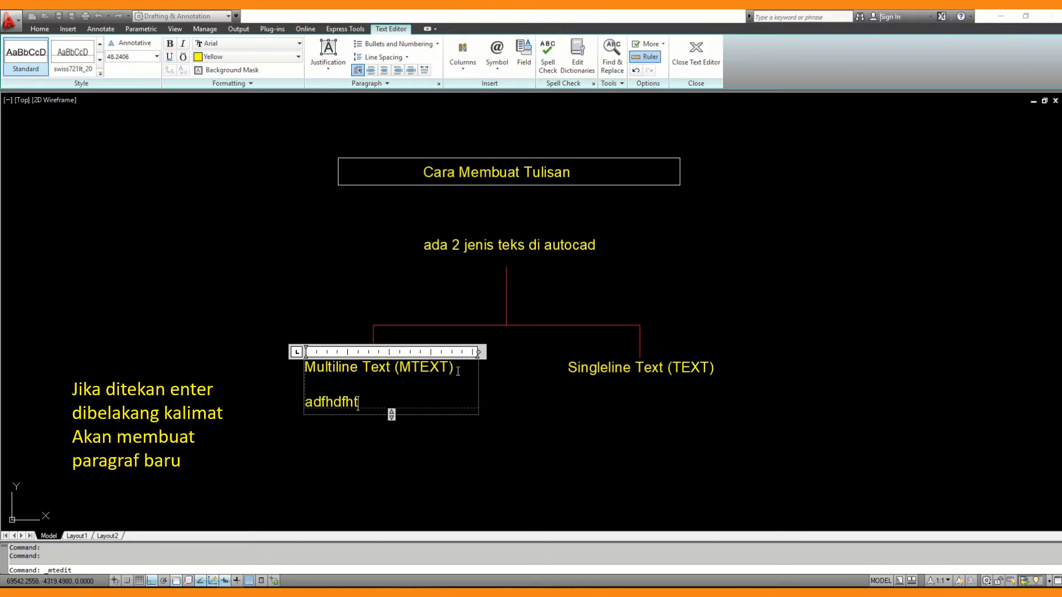
key("Return")
type("sfjkk")
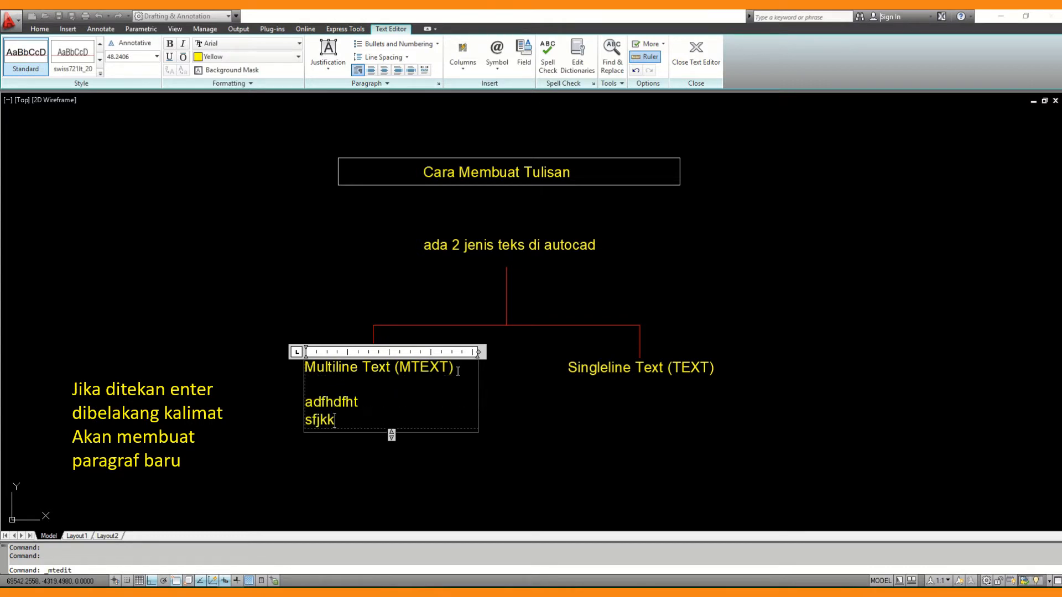
type("y")
key("Return")
type("dfhkgdkld")
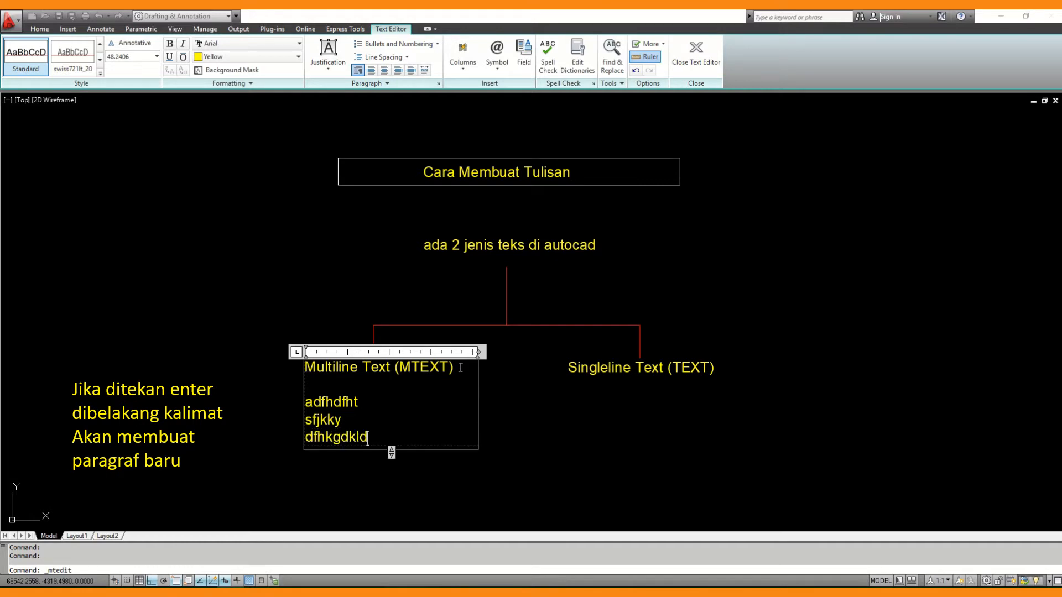
key("Return")
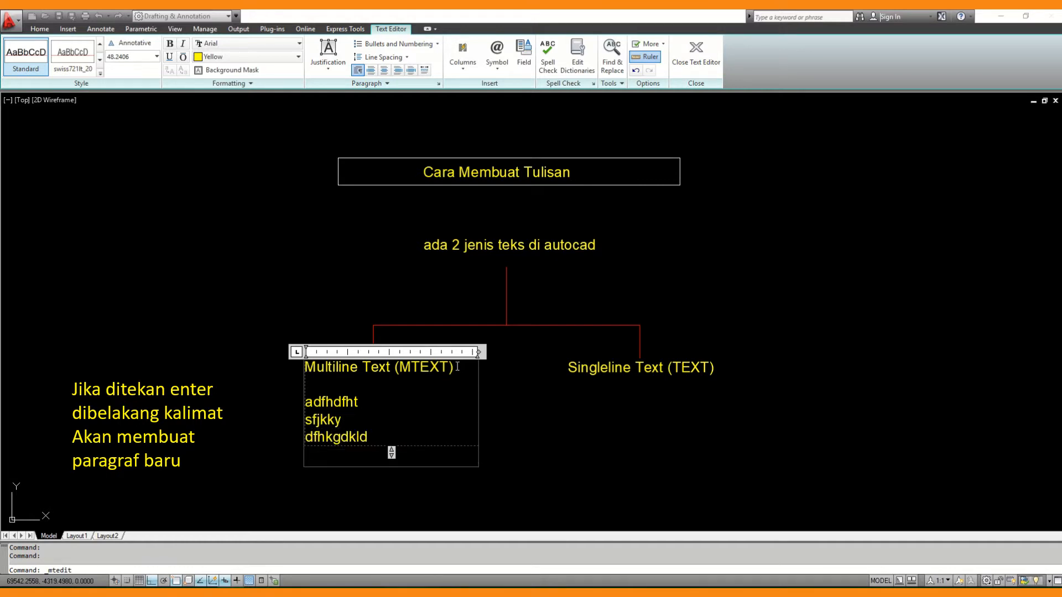
Delete the sample lines beneath the Multiline Text (MTEXT) label and finish editing it
key("BackSpace")
key("BackSpace")
key("BackSpace")
key("BackSpace")
key("BackSpace")
key("BackSpace")
key("BackSpace")
key("BackSpace")
key("BackSpace")
key("BackSpace")
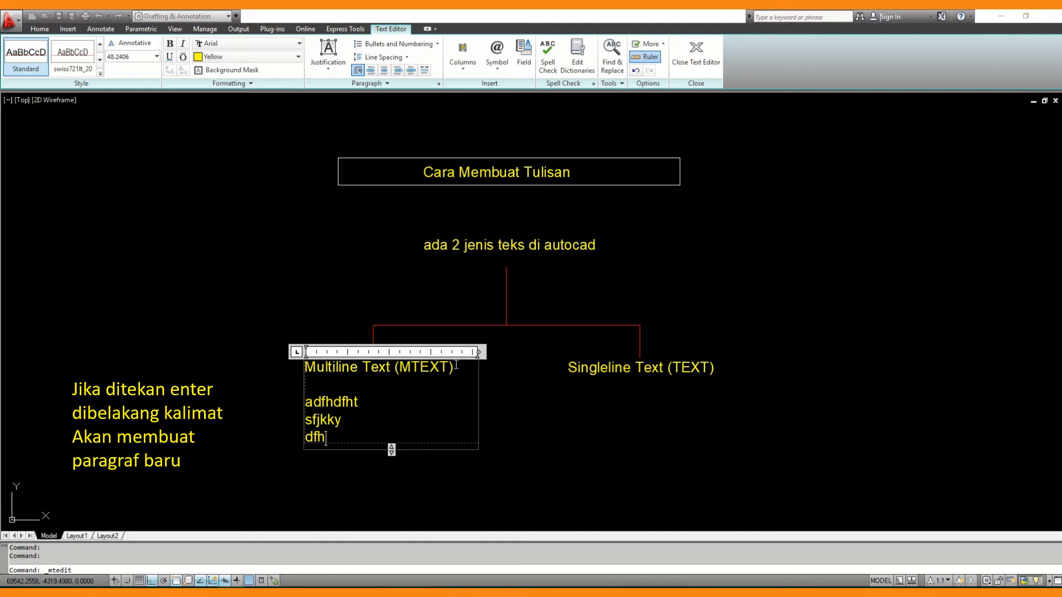
key("BackSpace")
key("BackSpace")
key("BackSpace")
key("BackSpace")
key("BackSpace")
key("BackSpace")
key("BackSpace")
key("BackSpace")
key("BackSpace")
key("BackSpace")
key("BackSpace")
key("BackSpace")
key("BackSpace")
key("BackSpace")
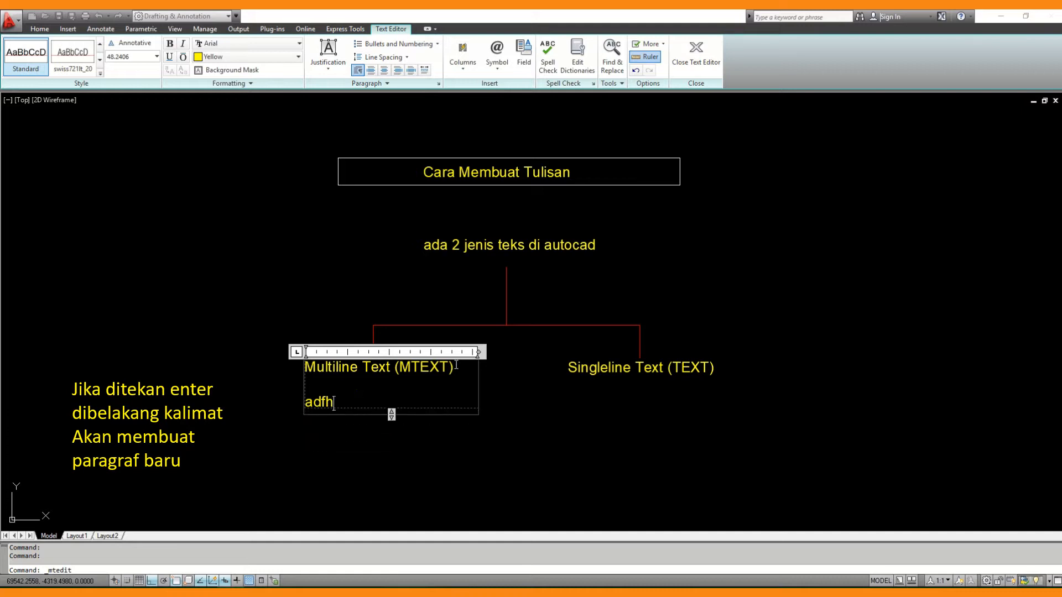
key("BackSpace")
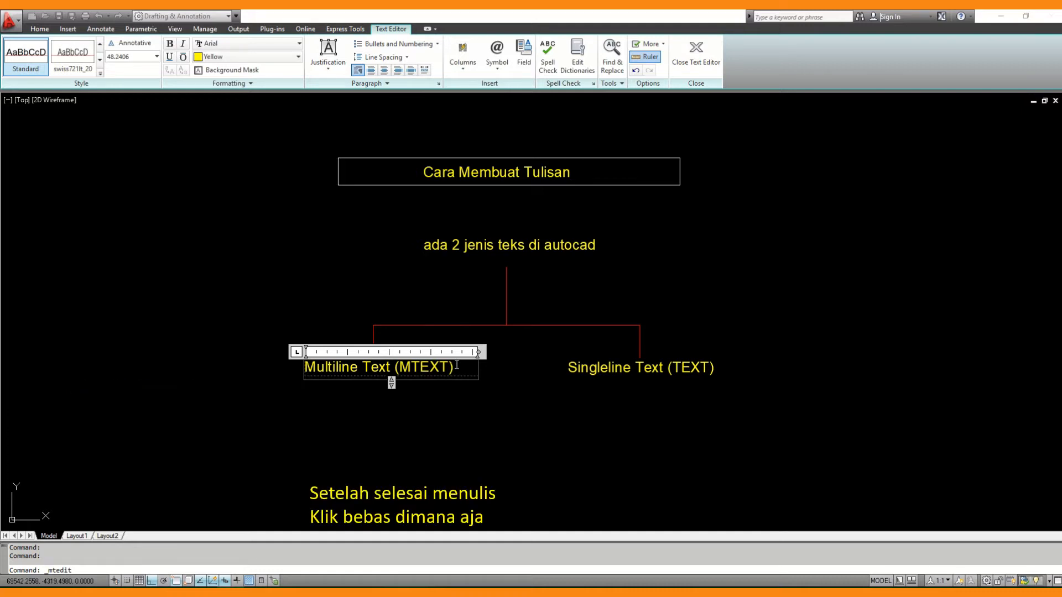
left_click(522, 452)
Open the Singleline Text (TEXT) label for in-place editing, then end the text edit command
double_click(657, 370)
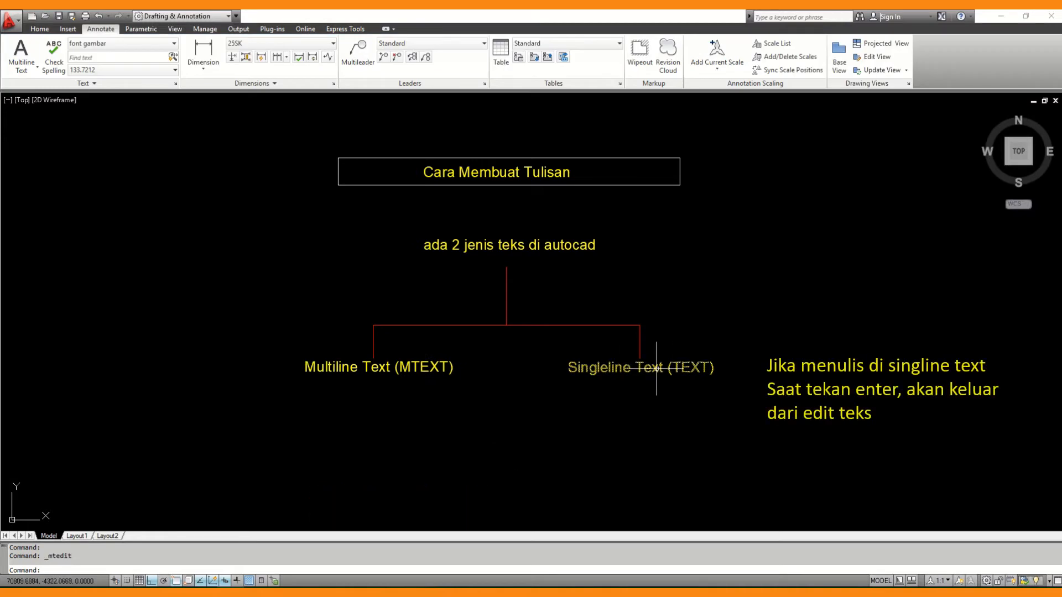
left_click(650, 380)
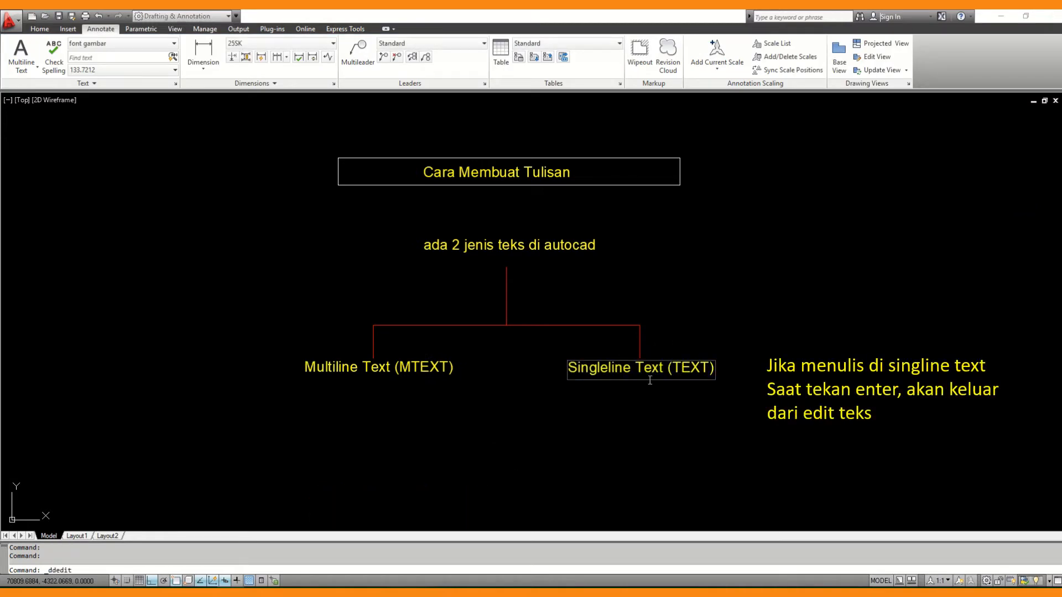
key("Return")
left_click(713, 369)
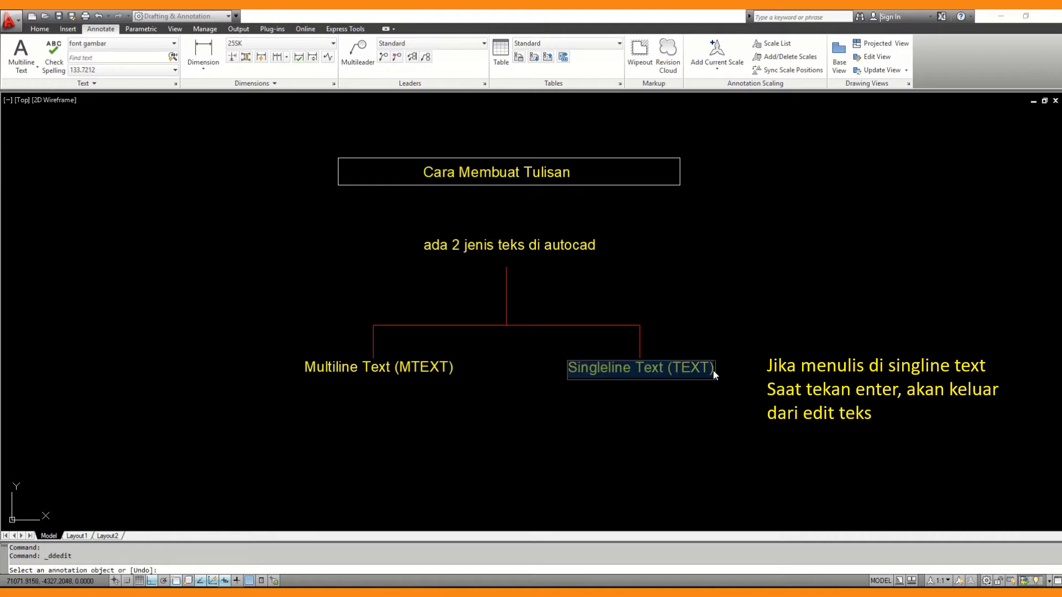
left_click(715, 373)
key("Return")
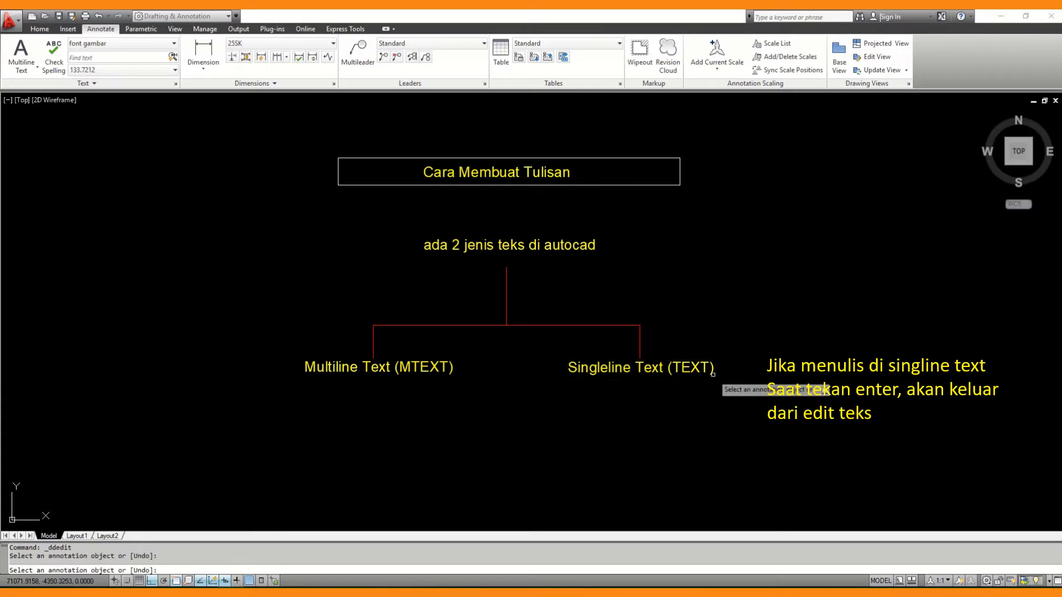
key("Return")
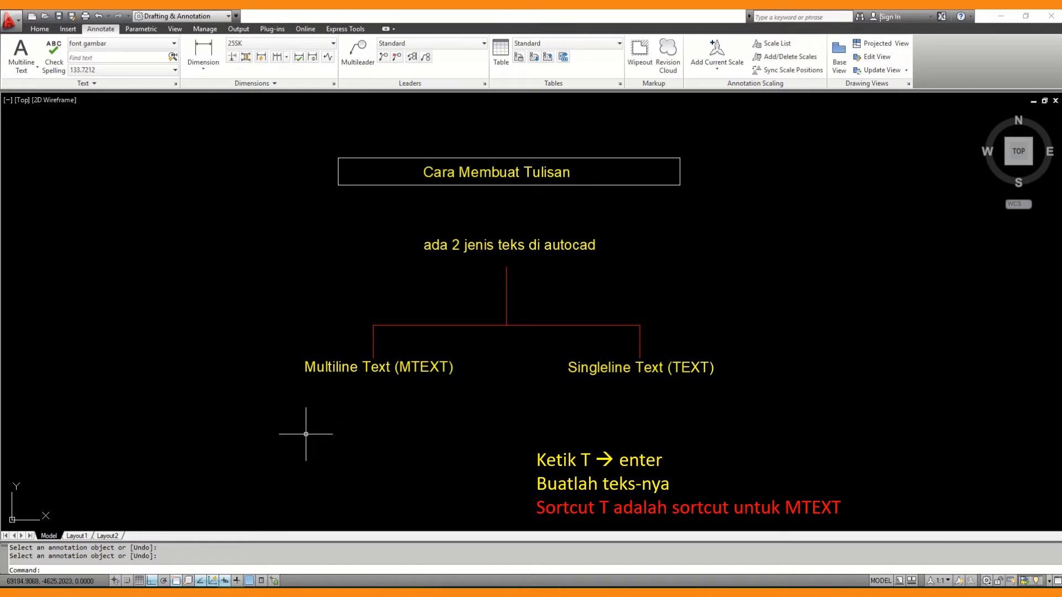
Create a multiline text object reading "Multiline Text" in the empty area below the Multiline Text (MTEXT) label
type("T")
key("Return")
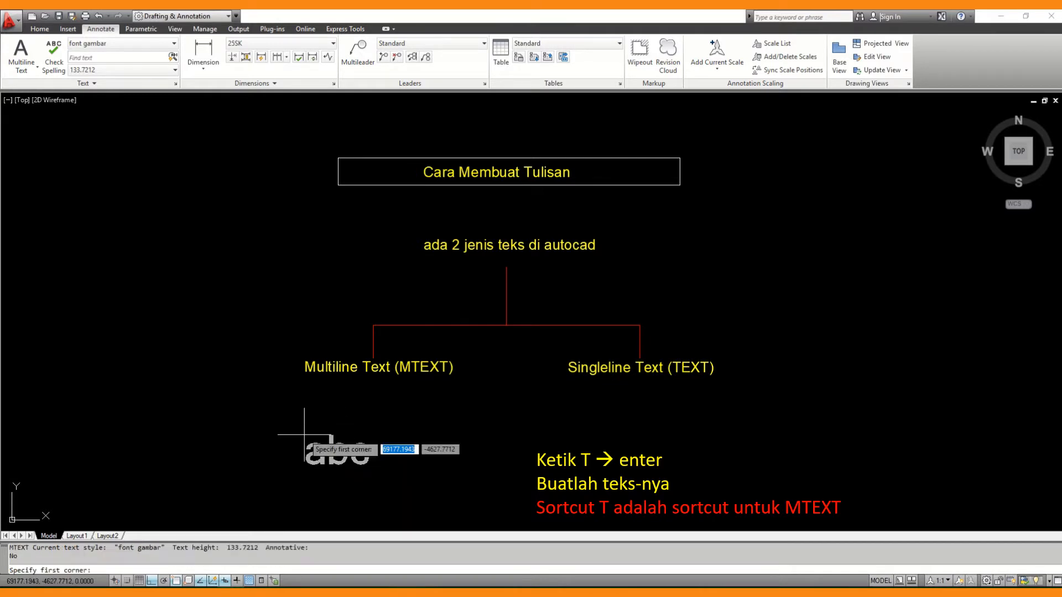
left_click(277, 440)
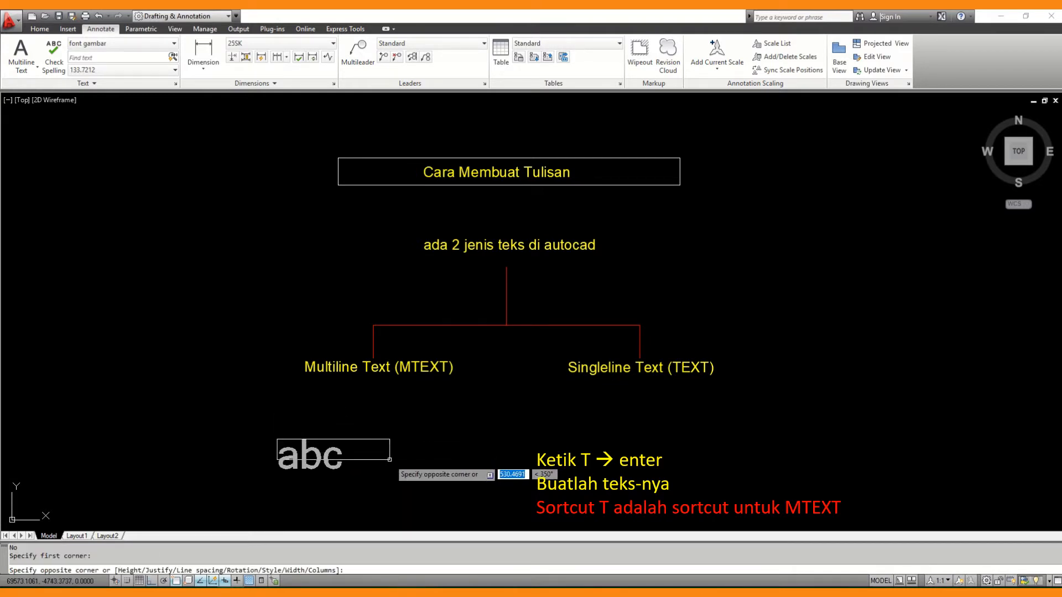
left_click(390, 459)
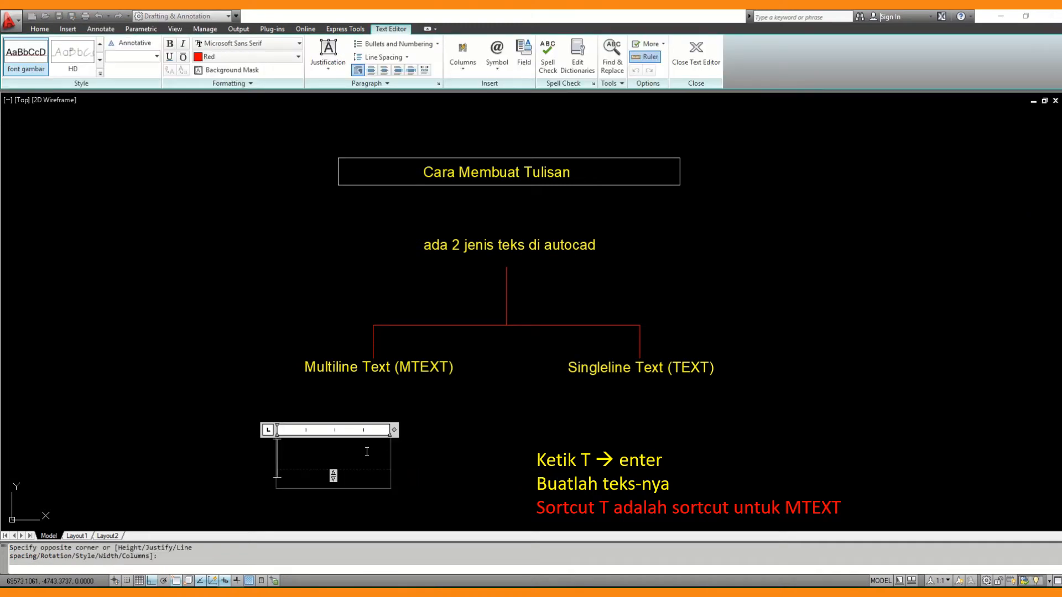
type("M")
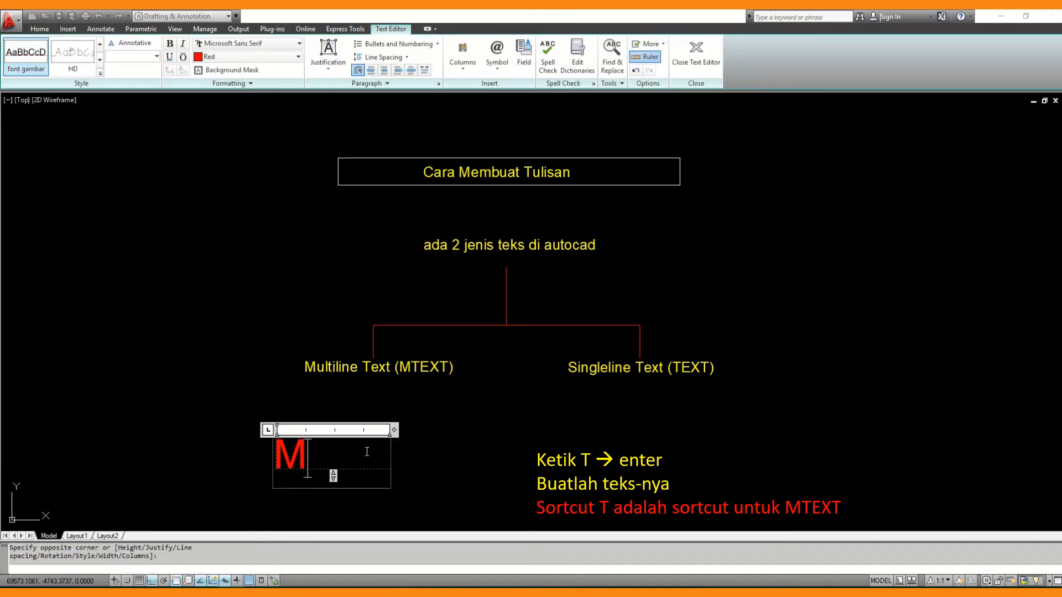
type("ultili")
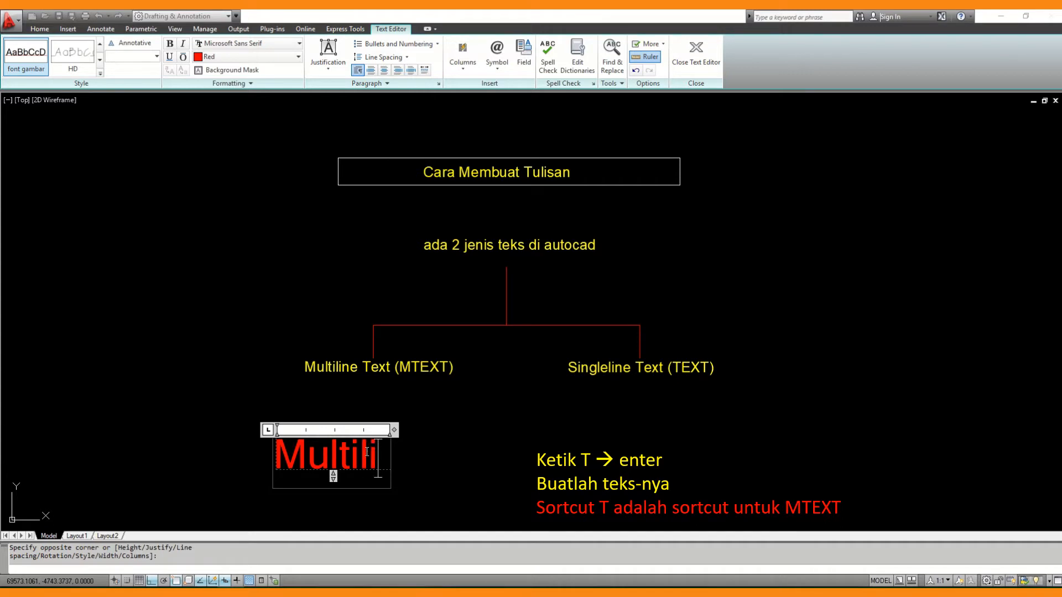
type("ne Te")
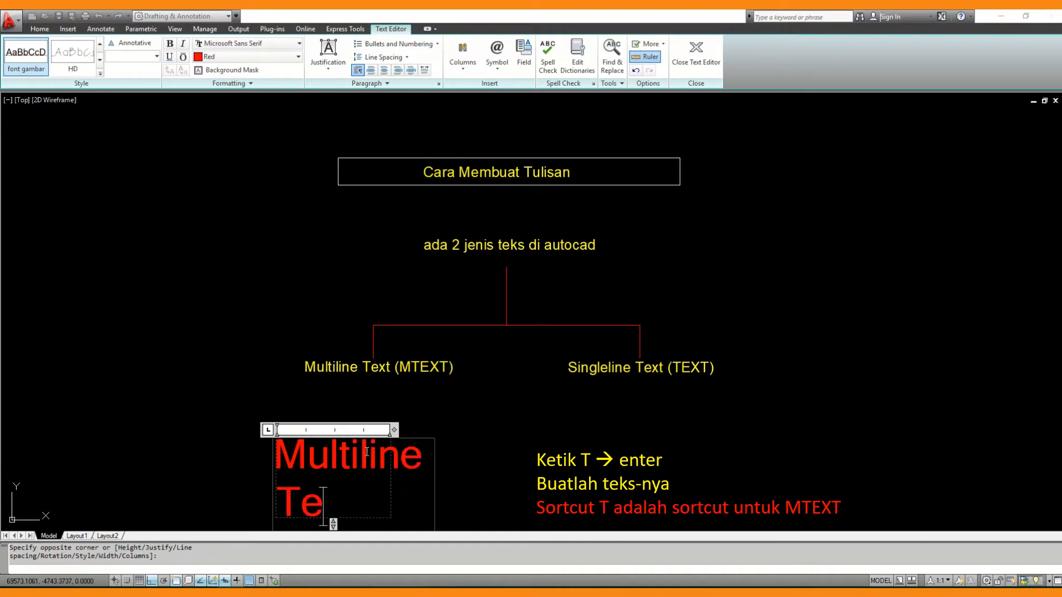
type("xt")
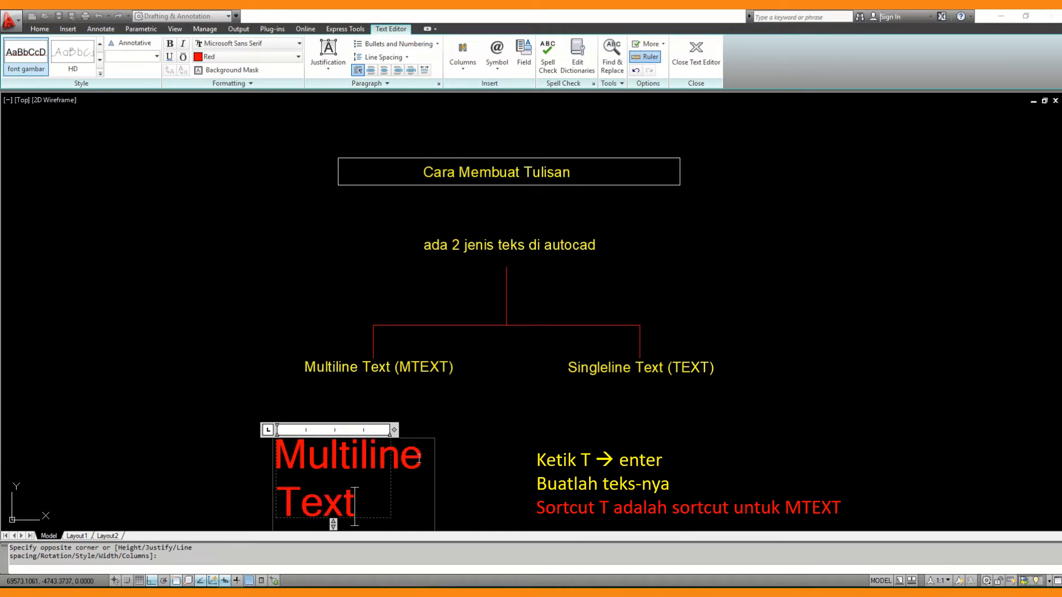
Widen the new red text's frame so "Multiline Text" fits on one line, and close the text editor
left_click_drag(392, 431, 531, 398)
left_click(579, 420)
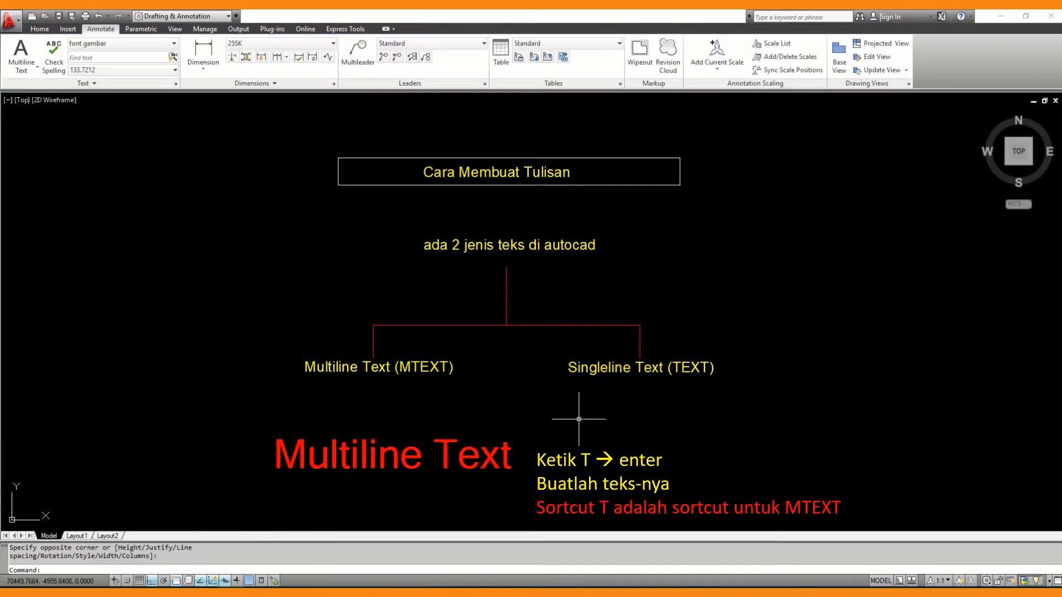
double_click(368, 455)
left_click(559, 494)
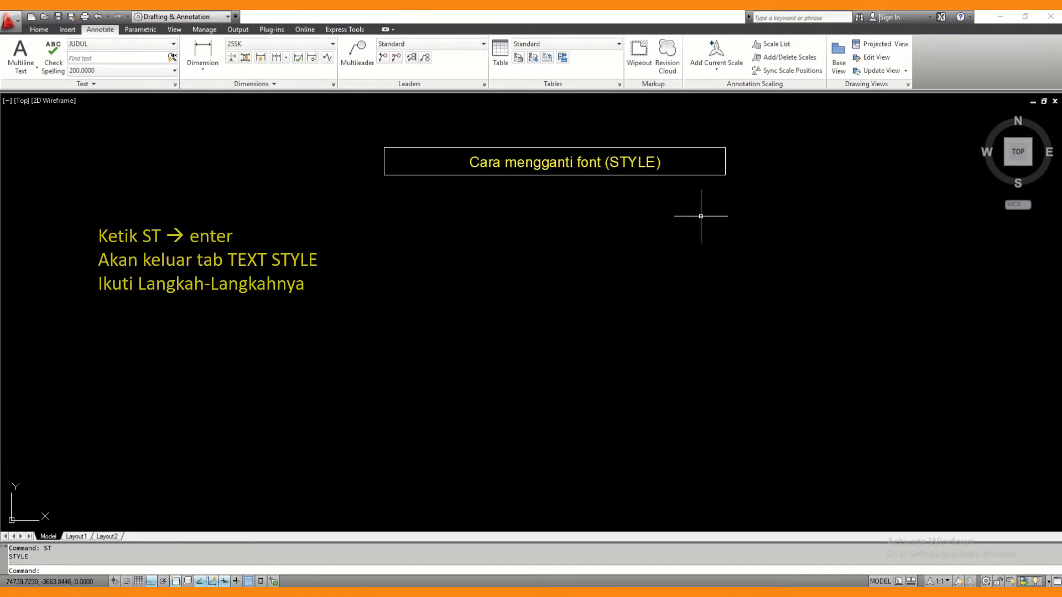
Create a new text style named "Font Comic Sans" and save the modified current style
type("ST")
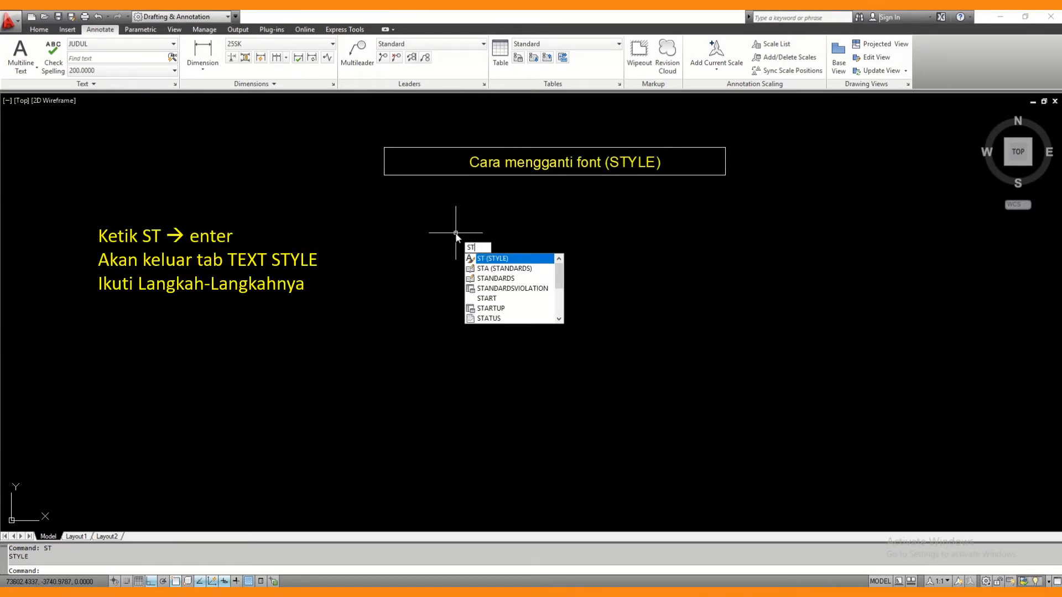
key("Return")
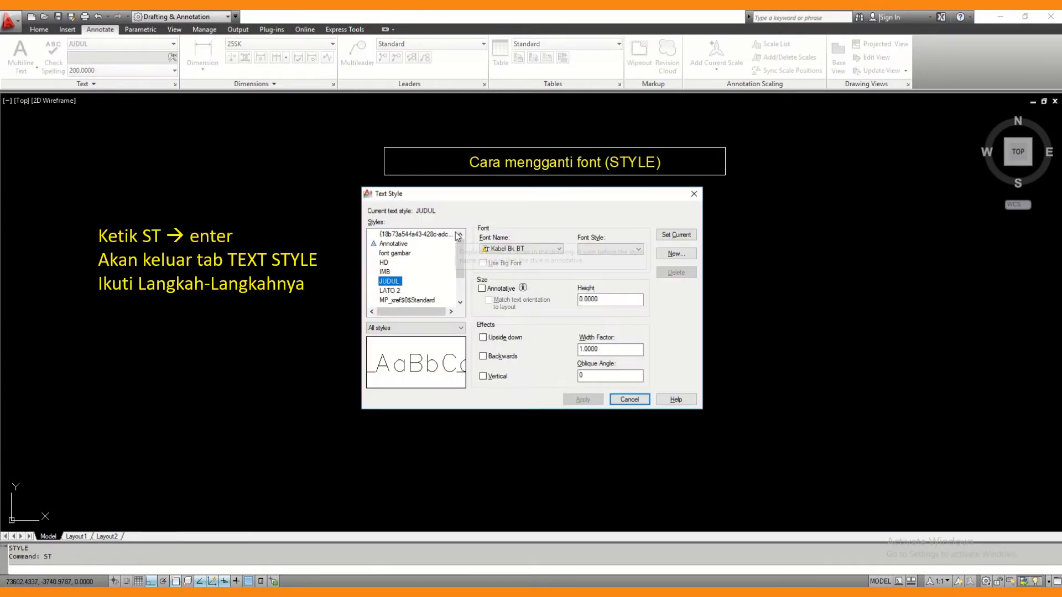
left_click(678, 255)
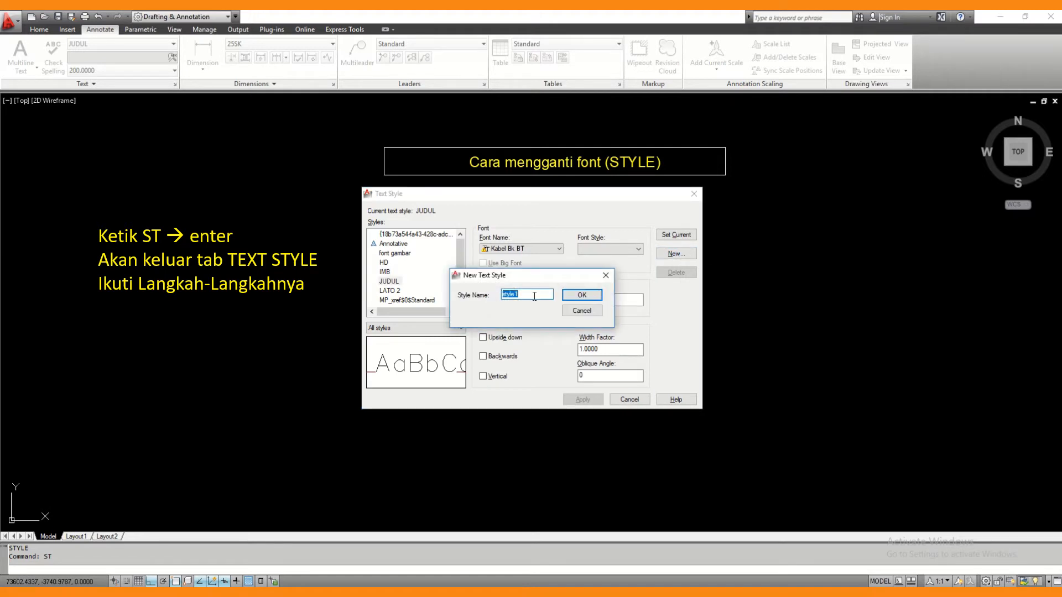
type("FO")
key("Return")
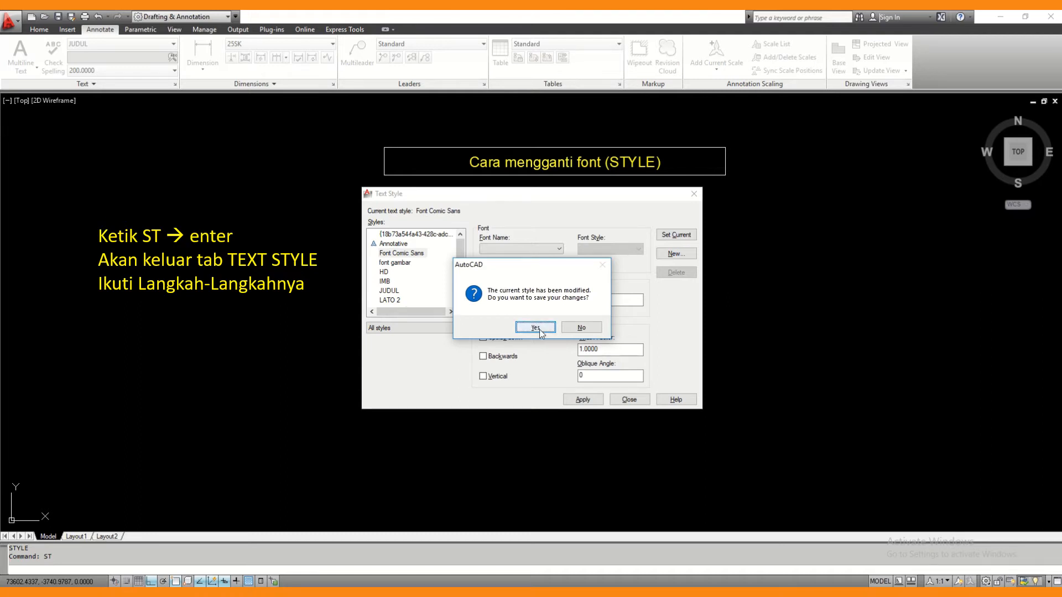
left_click(535, 327)
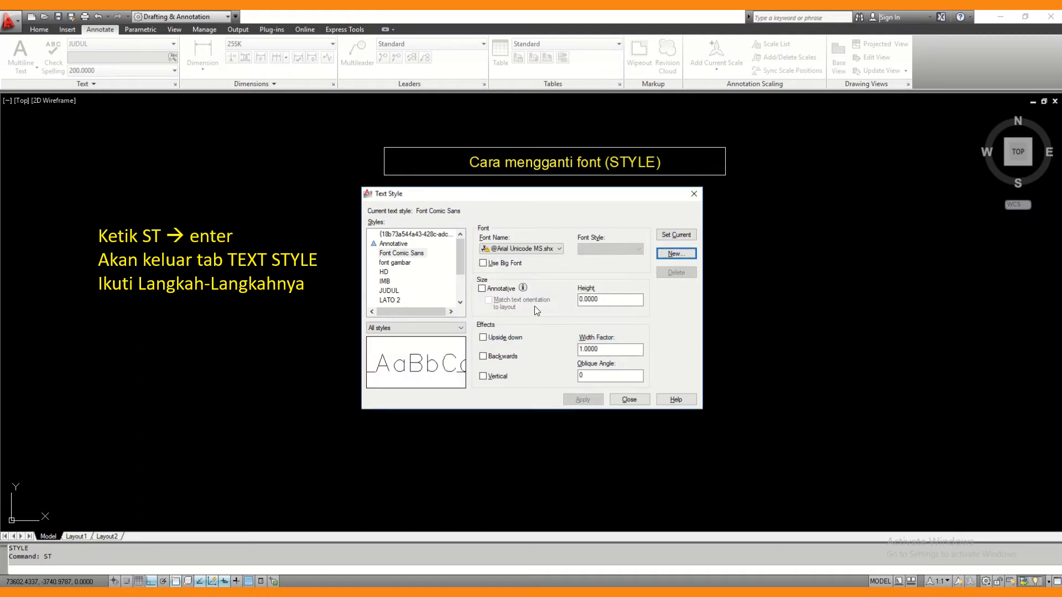
Set the font of the Font Comic Sans text style to Comic Sans MS
left_click(549, 250)
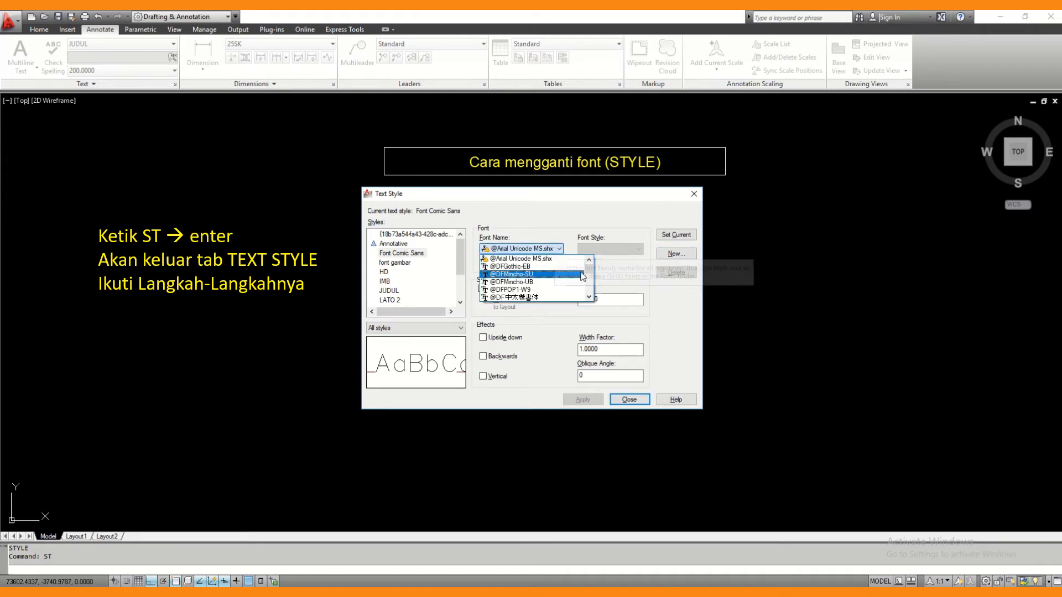
scroll(590, 277, "down", 2)
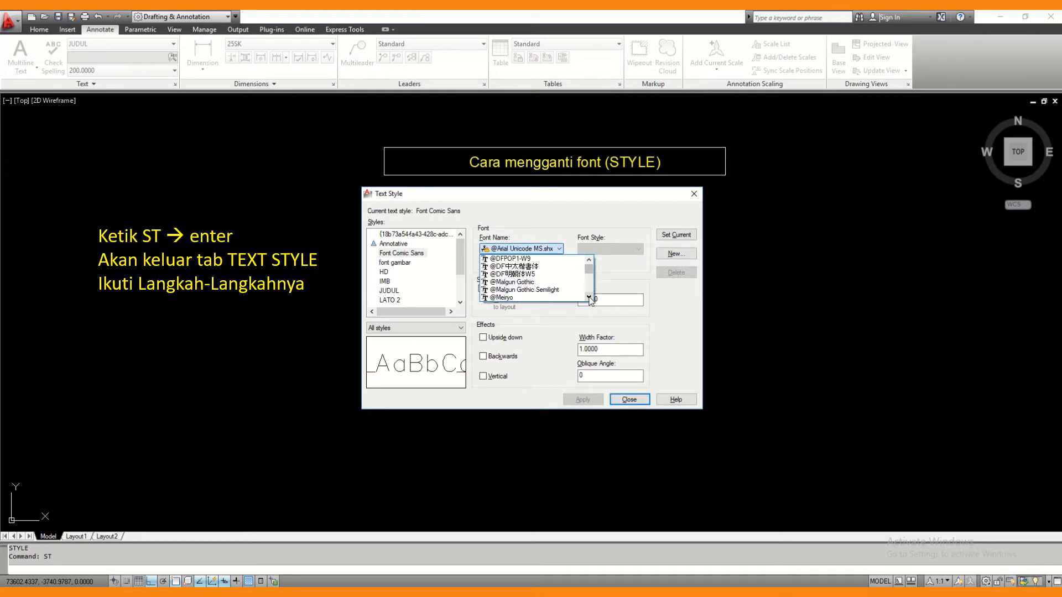
left_click_drag(592, 273, 590, 262)
left_click(590, 258)
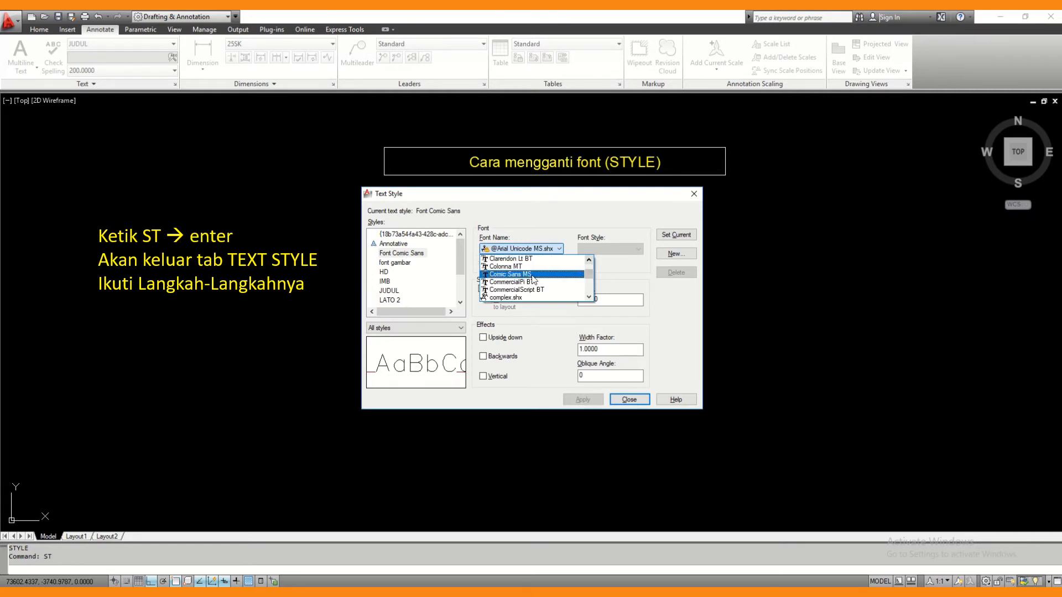
left_click(529, 274)
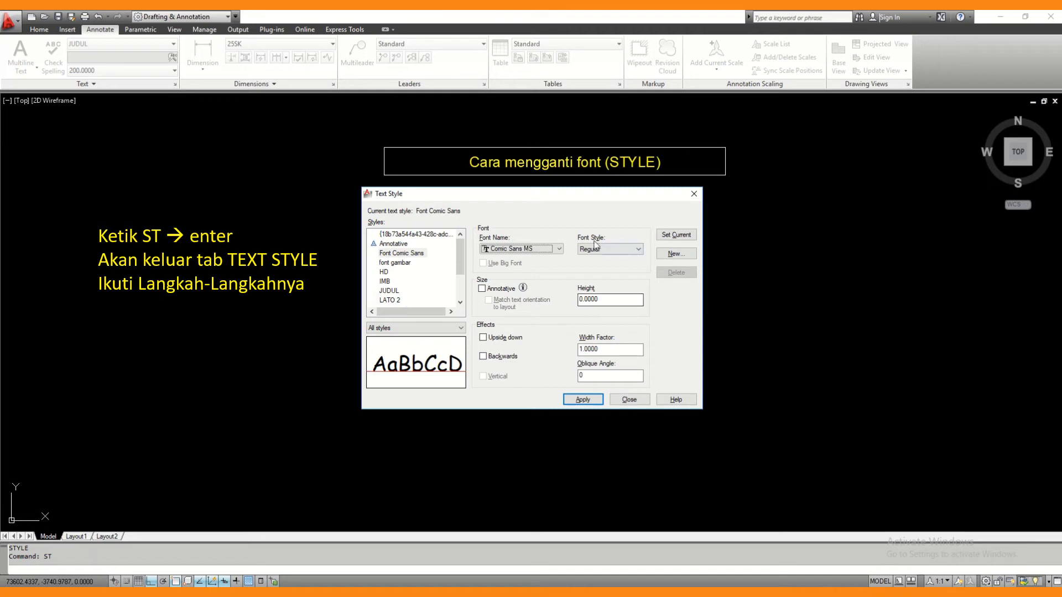
Try the Italic, Bold Italic and Bold font styles for the Font Comic Sans text style and return it to Regular
left_click(637, 250)
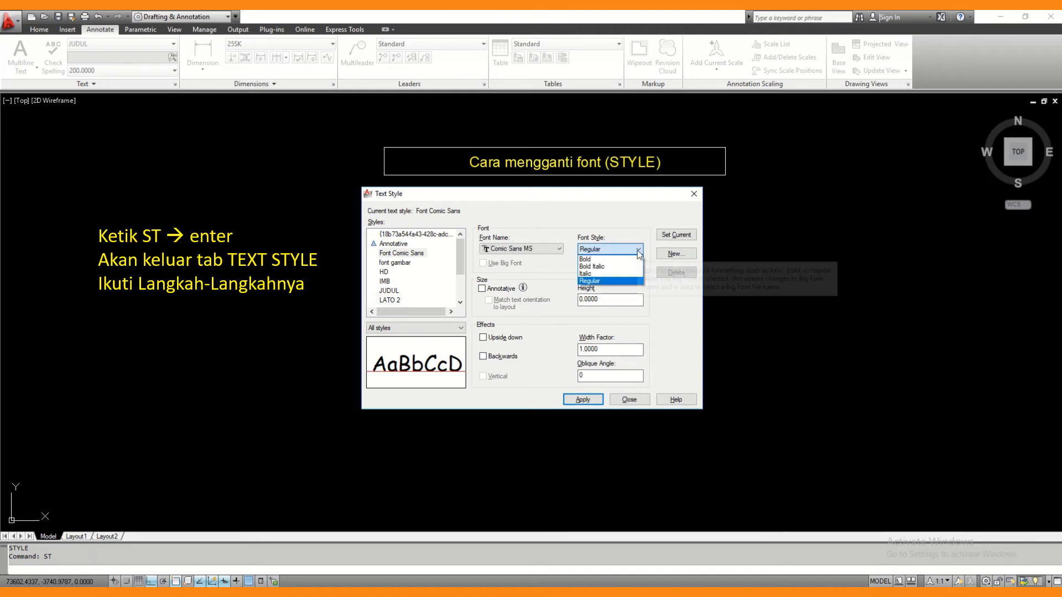
left_click(600, 274)
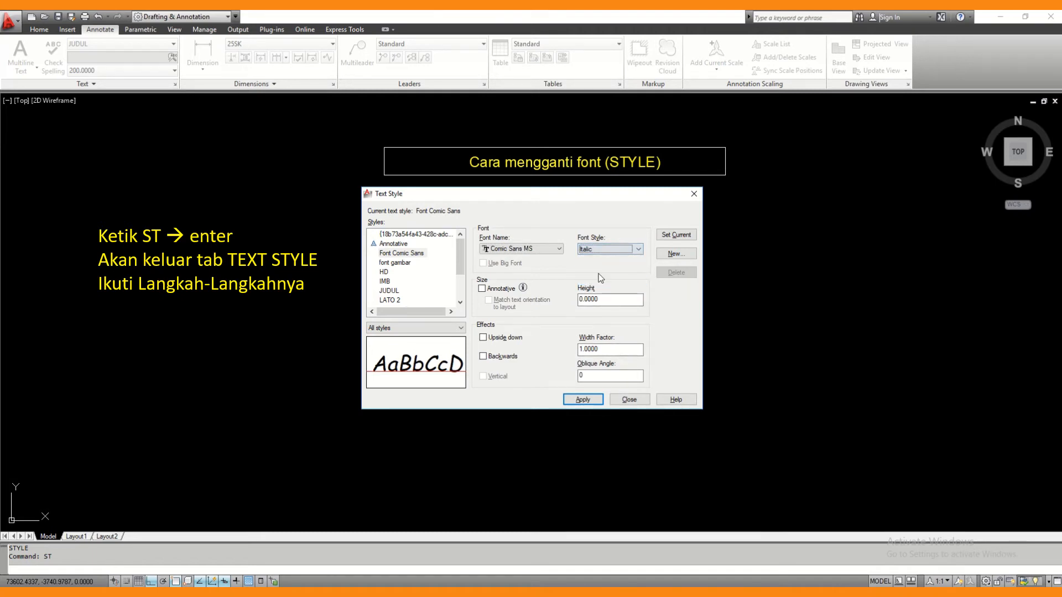
left_click(613, 254)
left_click(608, 266)
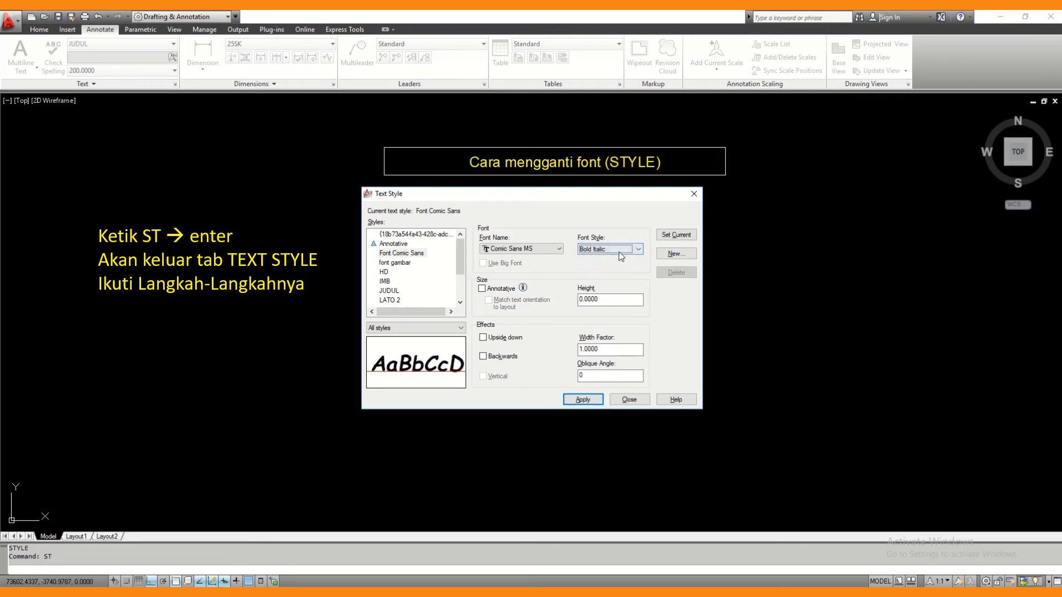
left_click(618, 250)
left_click(618, 259)
left_click(618, 250)
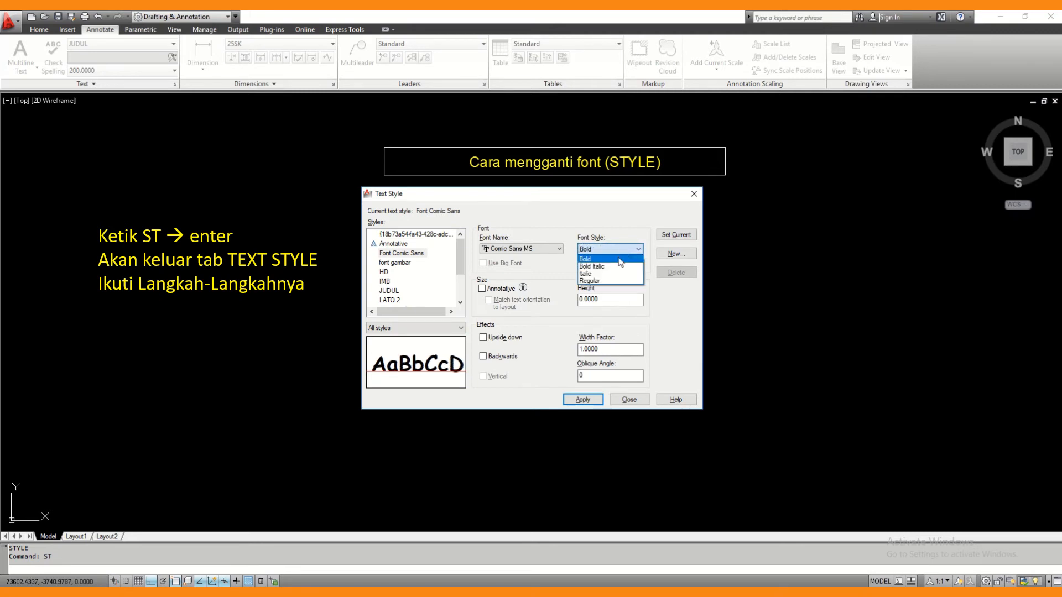
left_click(608, 281)
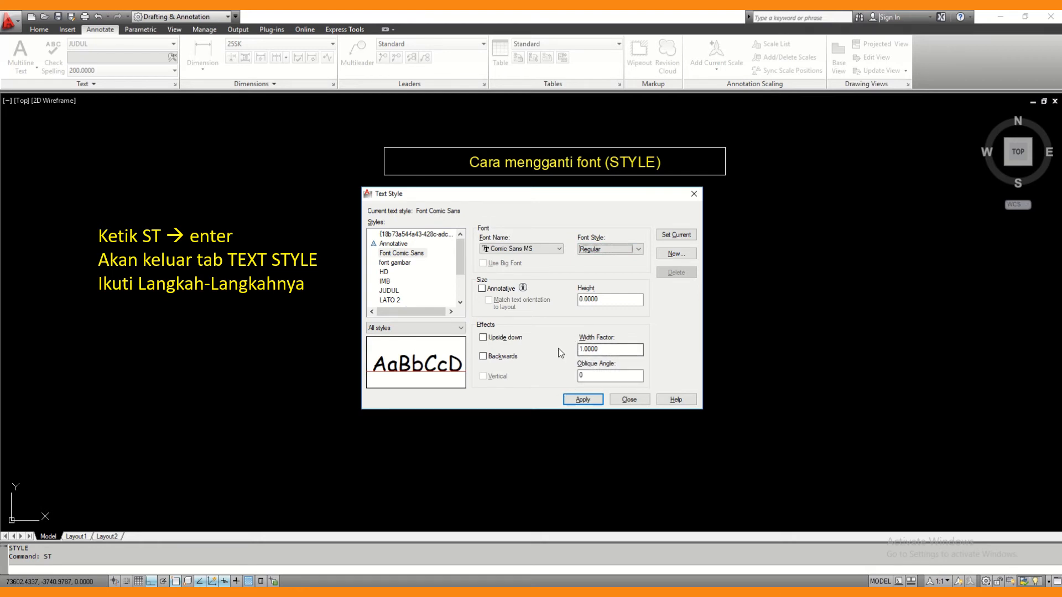
Try a width factor of 2 for the text style and set it back to 1
left_click_drag(604, 349, 568, 358)
type("2")
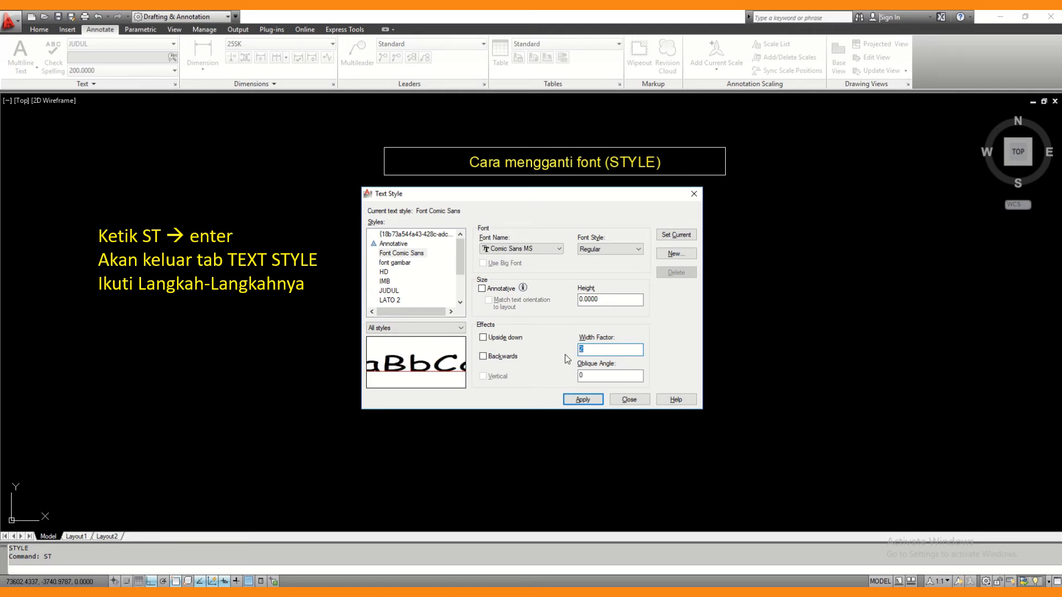
type("1")
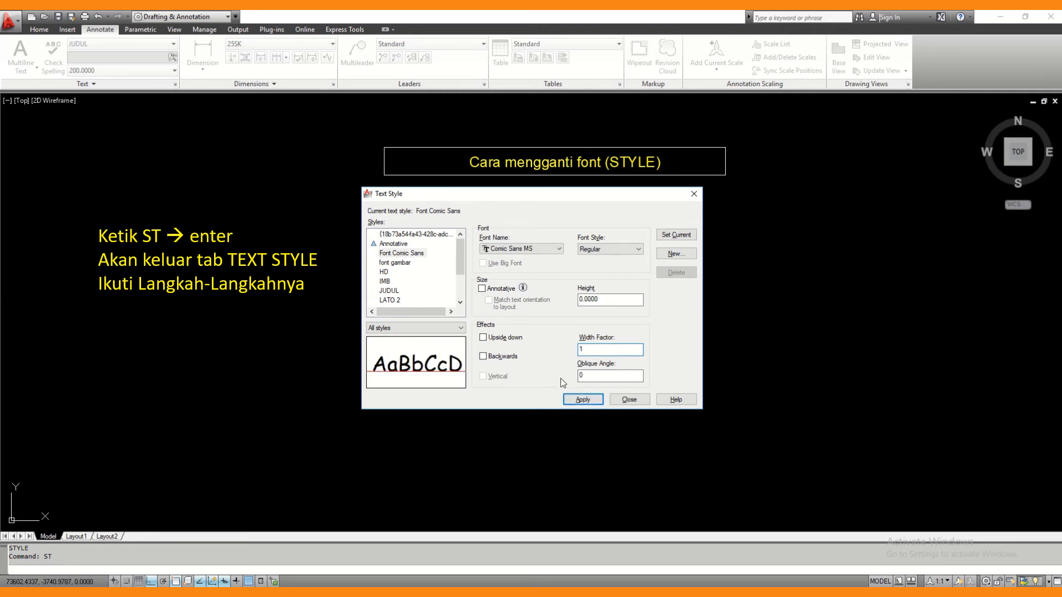
Try an oblique angle of 45 for the text style and set it back to 0
key("Tab")
type("45")
left_click_drag(592, 375, 559, 379)
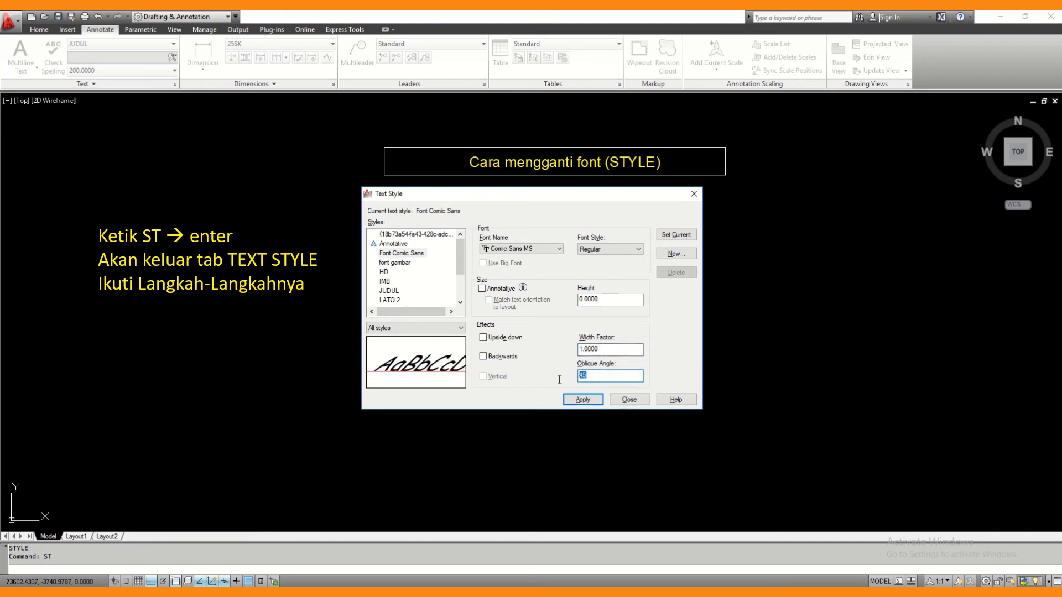
type("0")
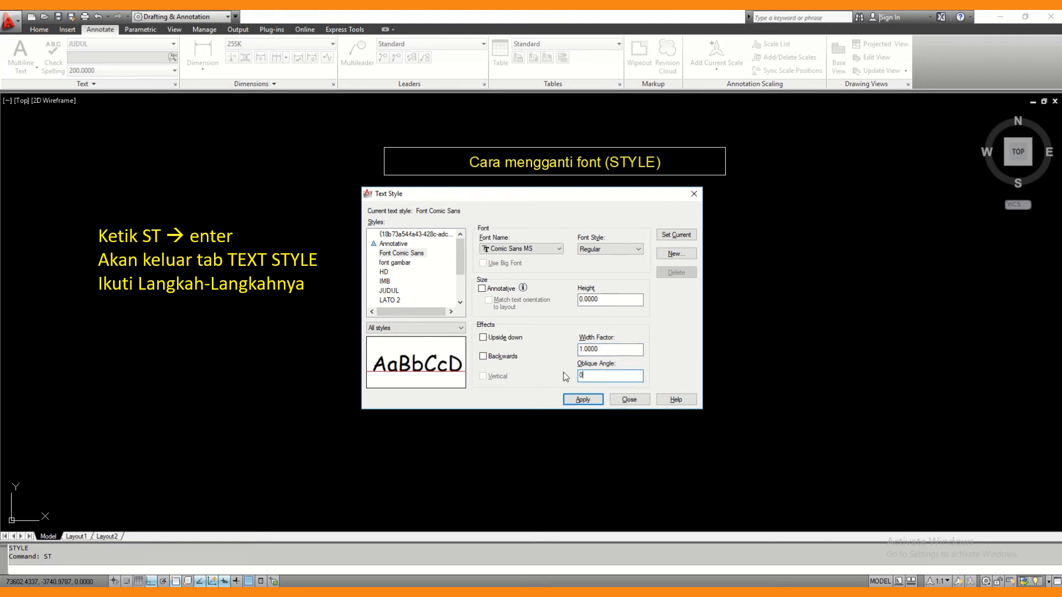
Apply the settings of the Font Comic Sans text style and close the Text Style dialog
left_click(584, 400)
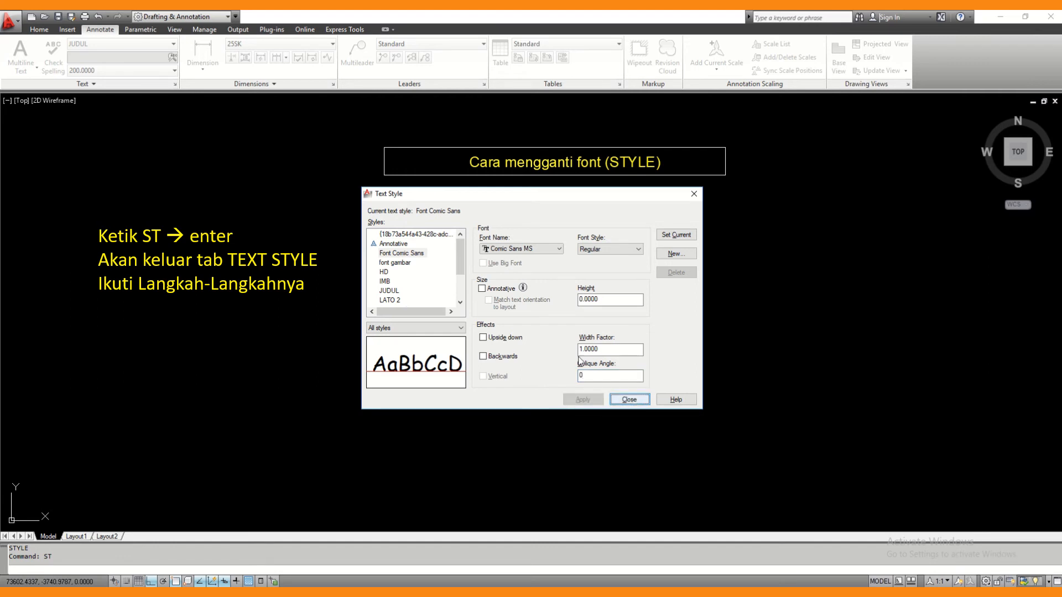
left_click(629, 399)
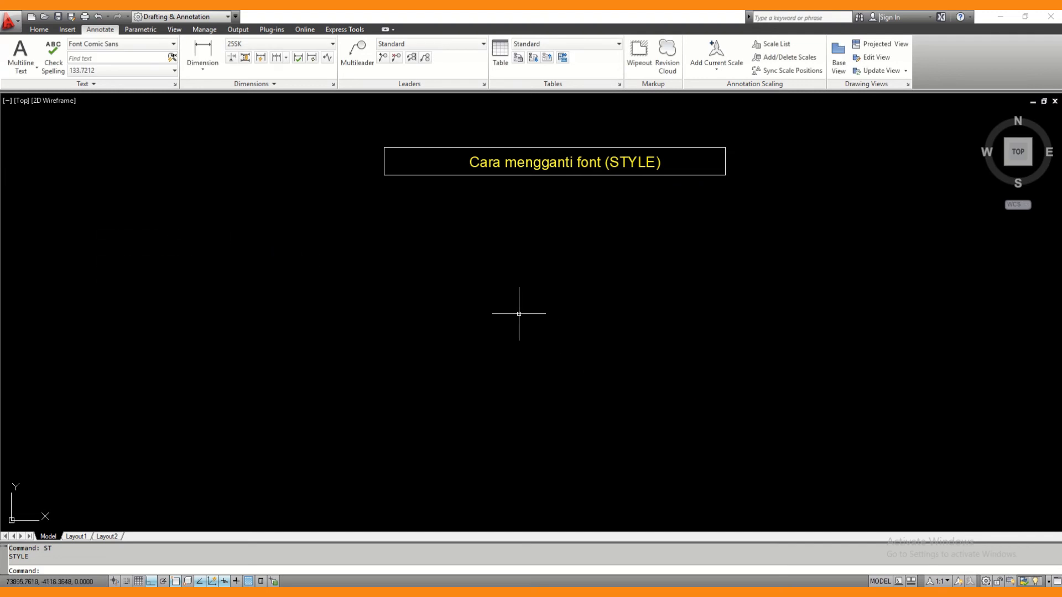
Create a multiline text object reading "comic sans" in the empty area below the "Cara mengganti font (STYLE)" title
type("mt")
key("Return")
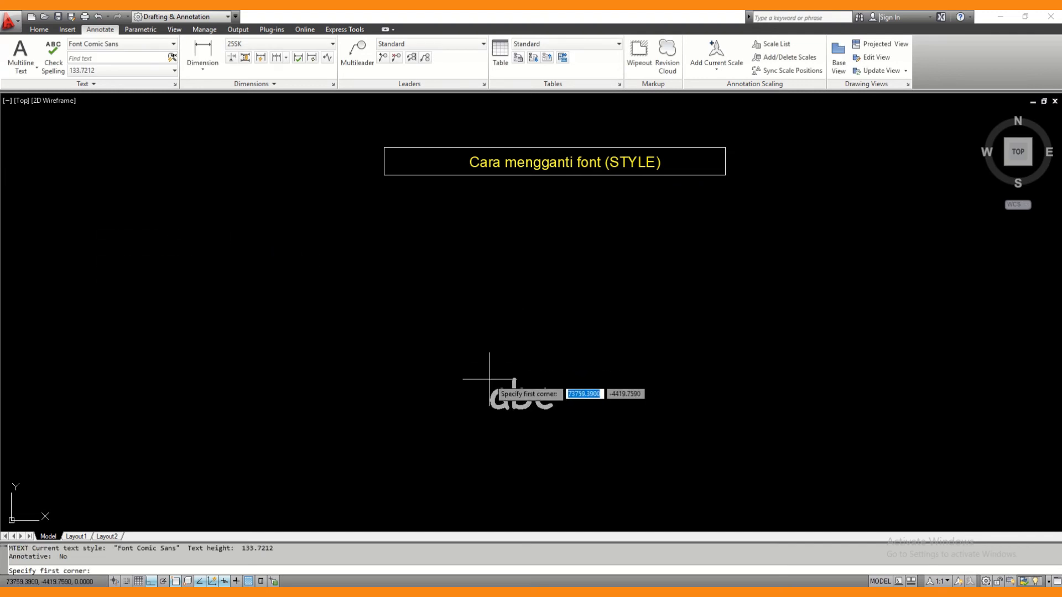
left_click(466, 336)
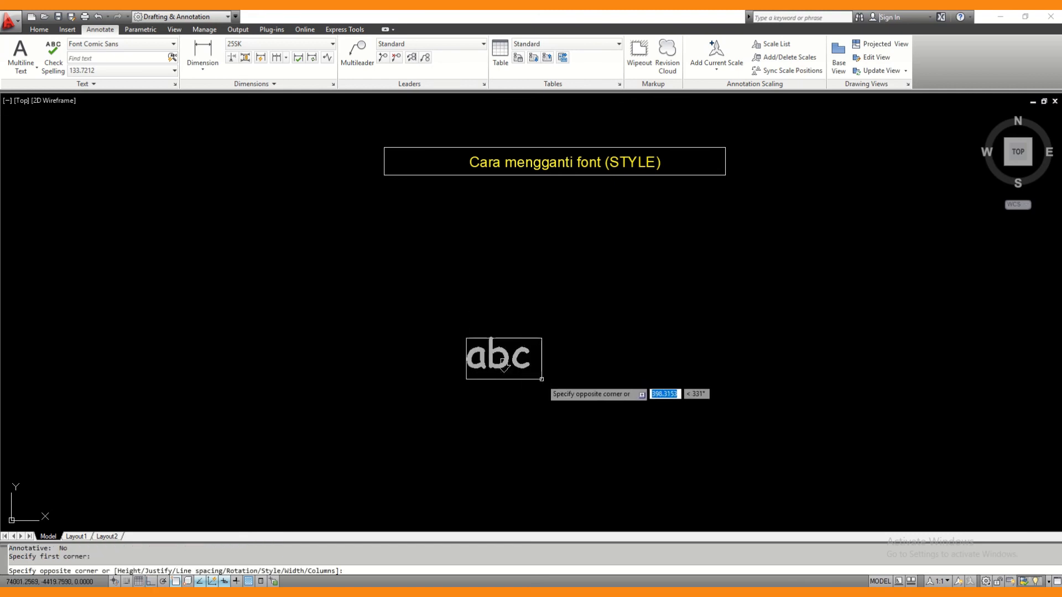
left_click(541, 380)
type("co")
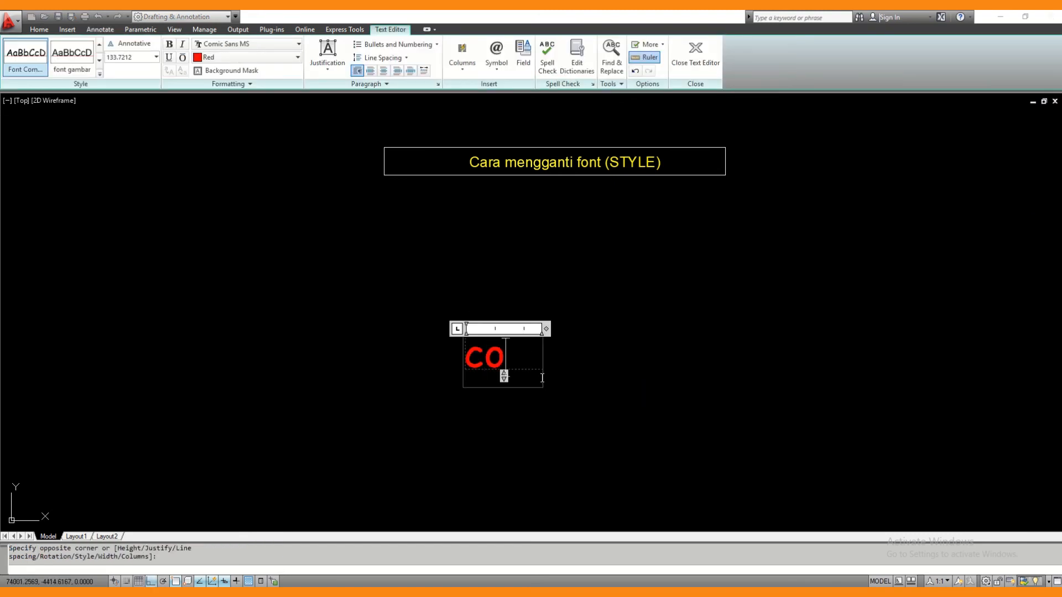
type("mic")
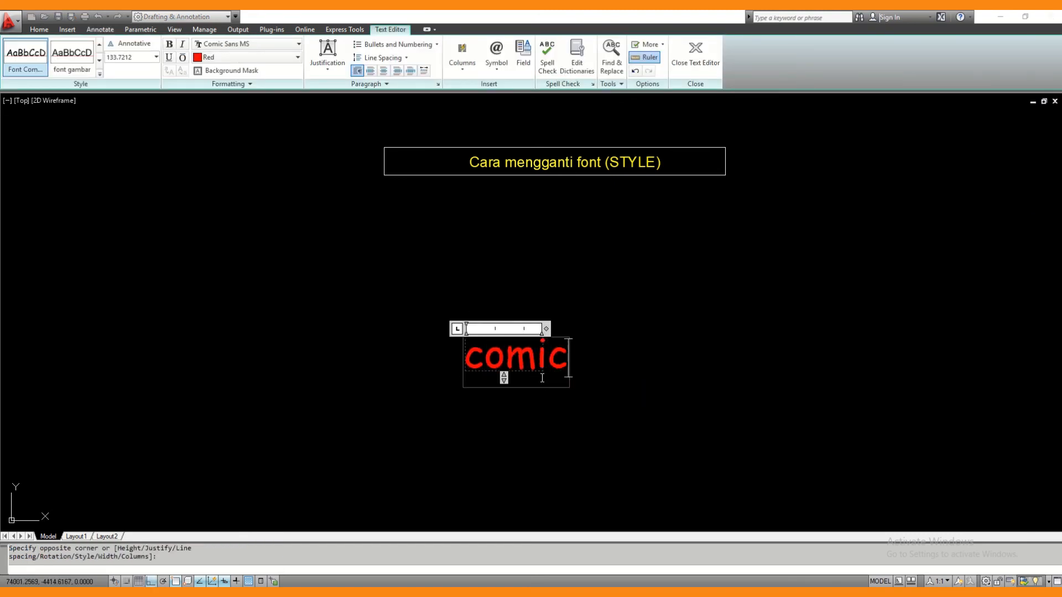
type(" sa")
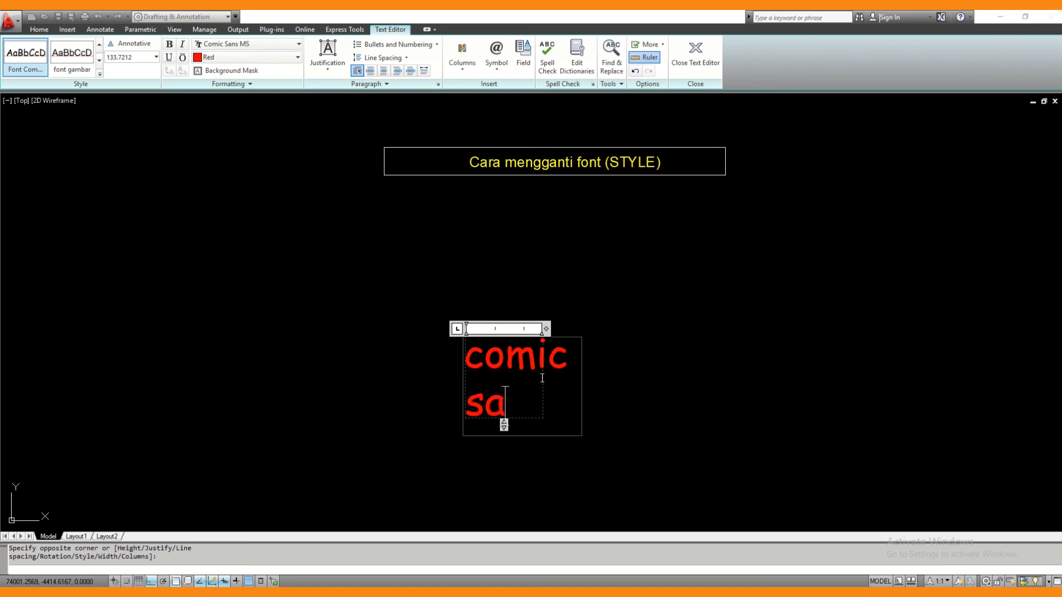
type("ns")
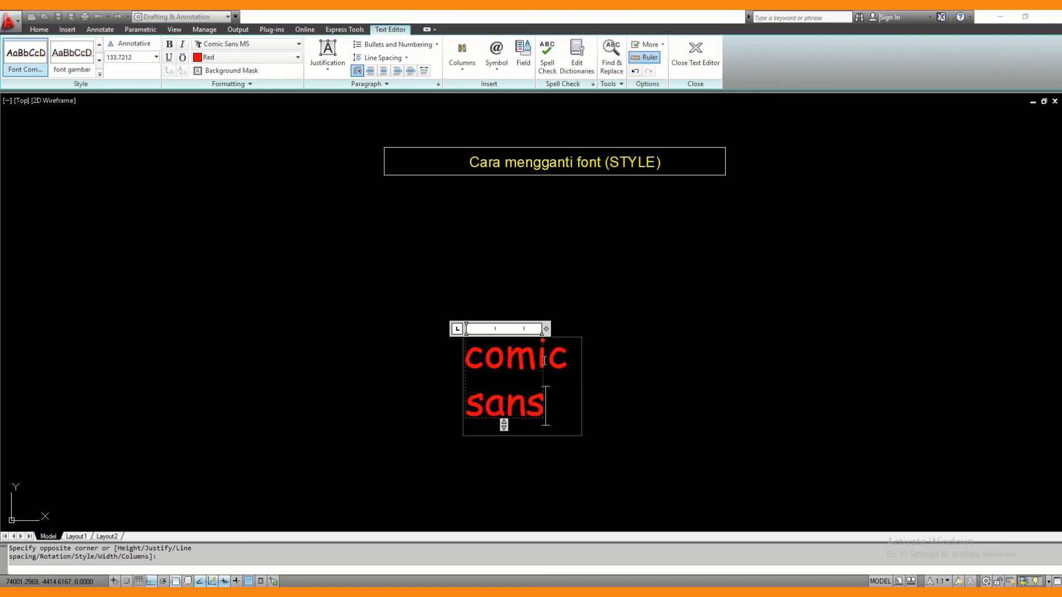
Insert "font" before "comic sans", widen the text frame to about 1621 so it fits on one line, and close the text editor
left_click(471, 362)
type("font")
key("Return")
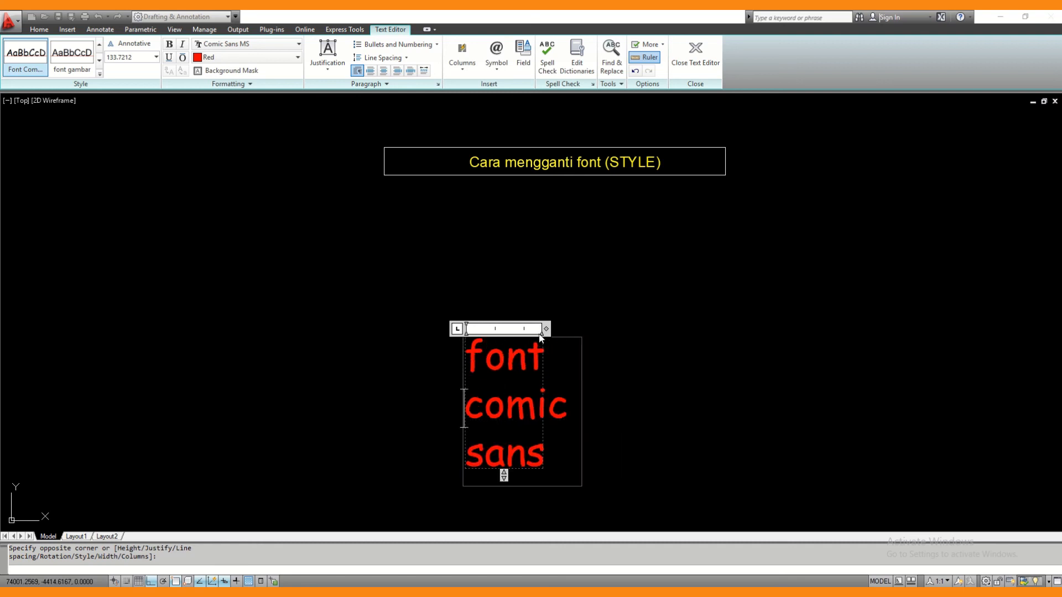
left_click_drag(542, 332, 820, 302)
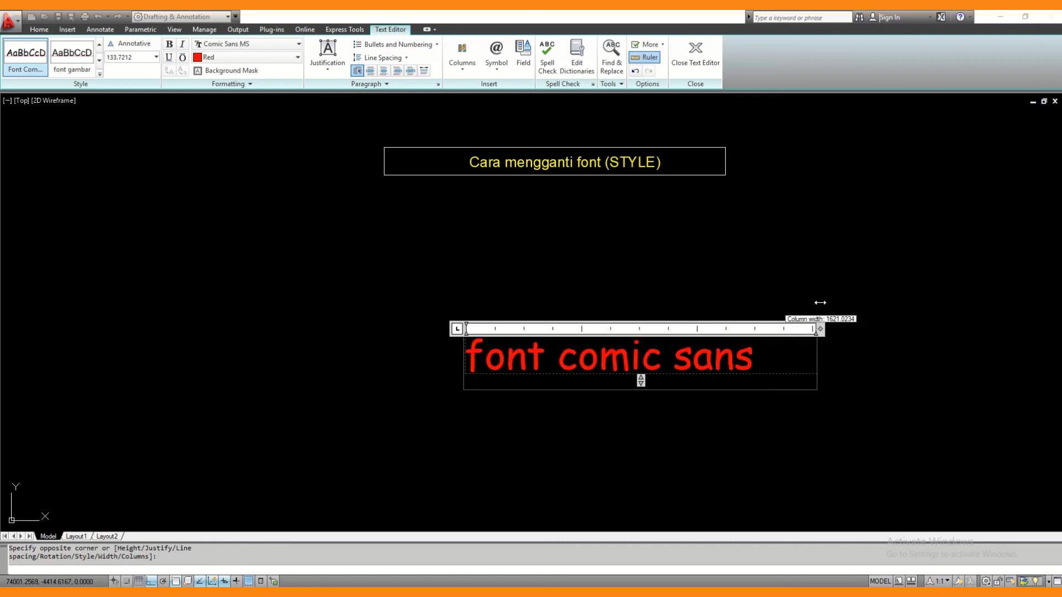
left_click(620, 415)
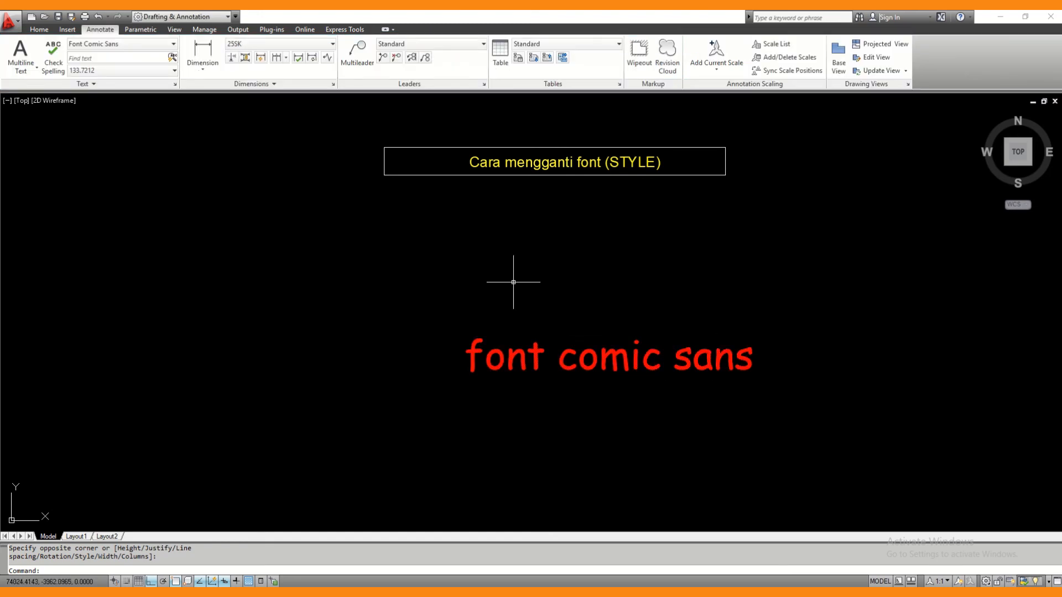
mouse_move(492, 19)
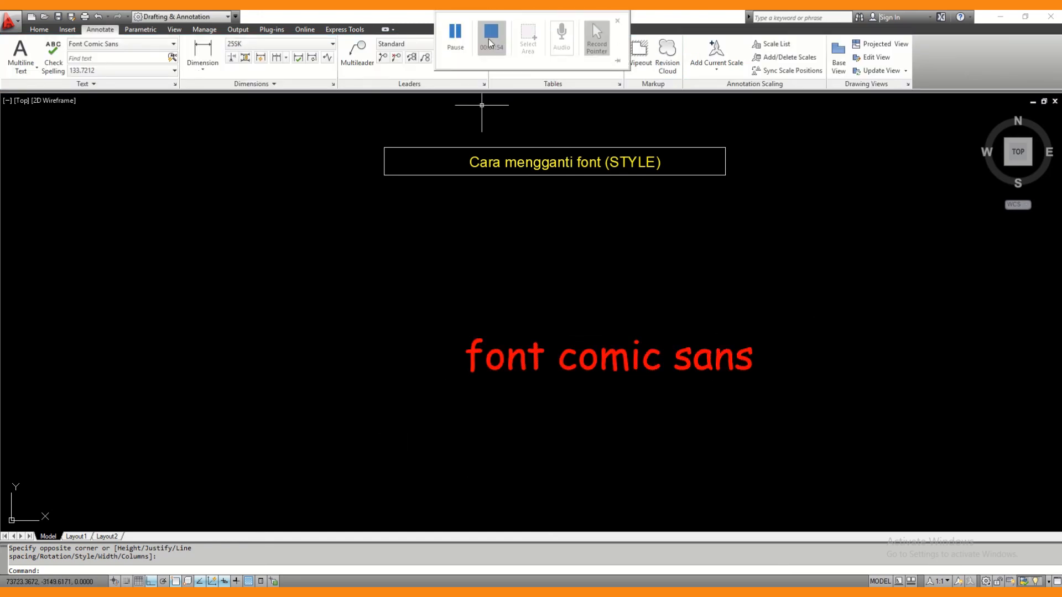
left_click(489, 43)
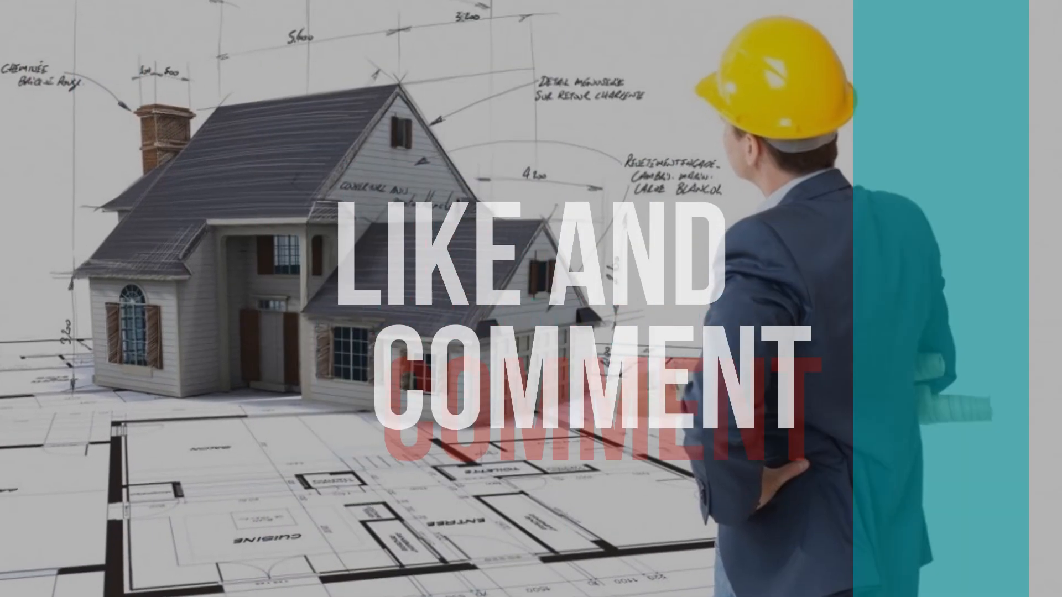